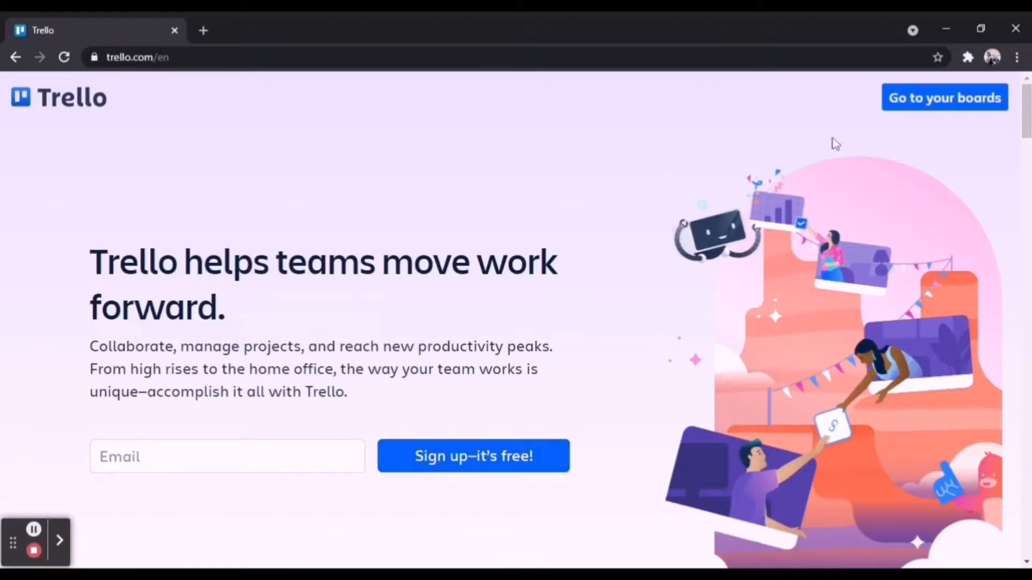
Go to the workspace boards and start a new board titled "THE MASTERMIND HUB"
click(931, 104)
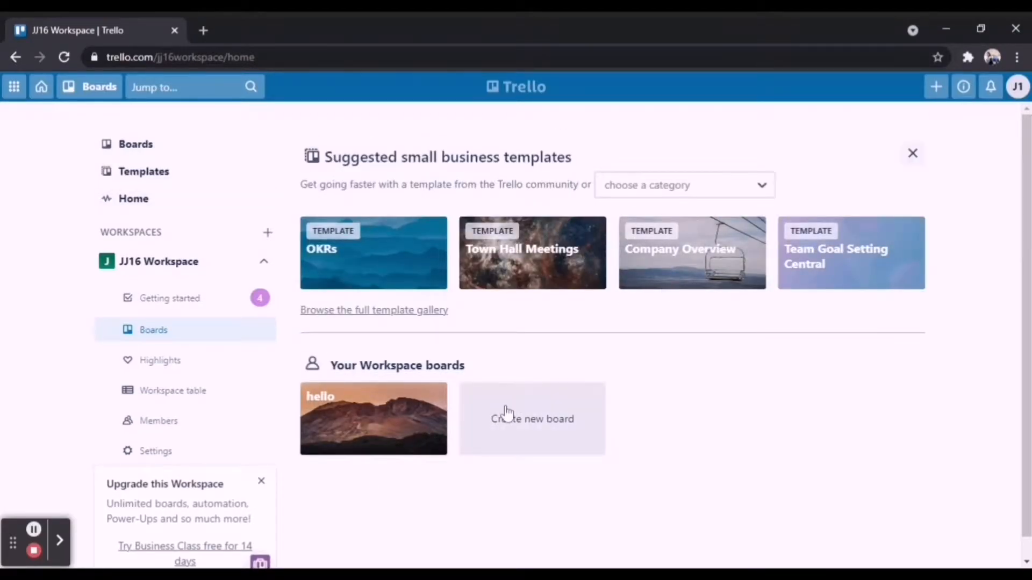
click(562, 425)
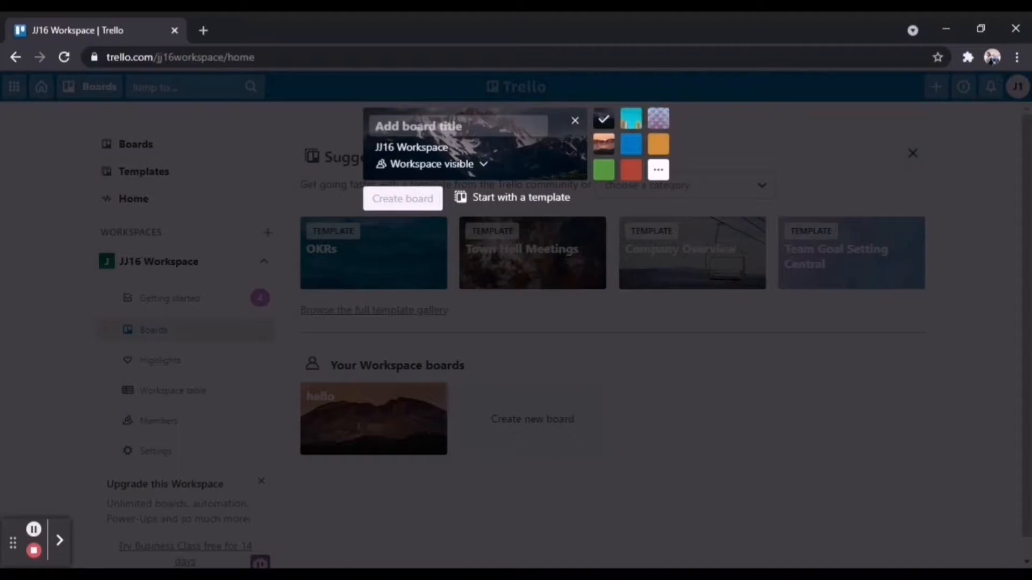
text(THE MASTERMIND HUB)
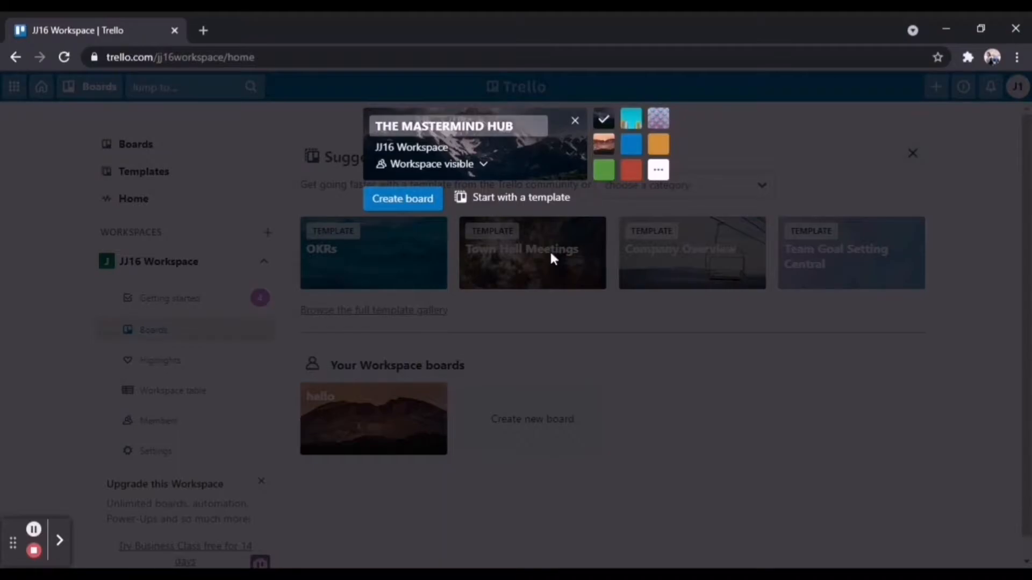
Try several backgrounds for the new board, settle on the solid orange one, and create the board
click(657, 145)
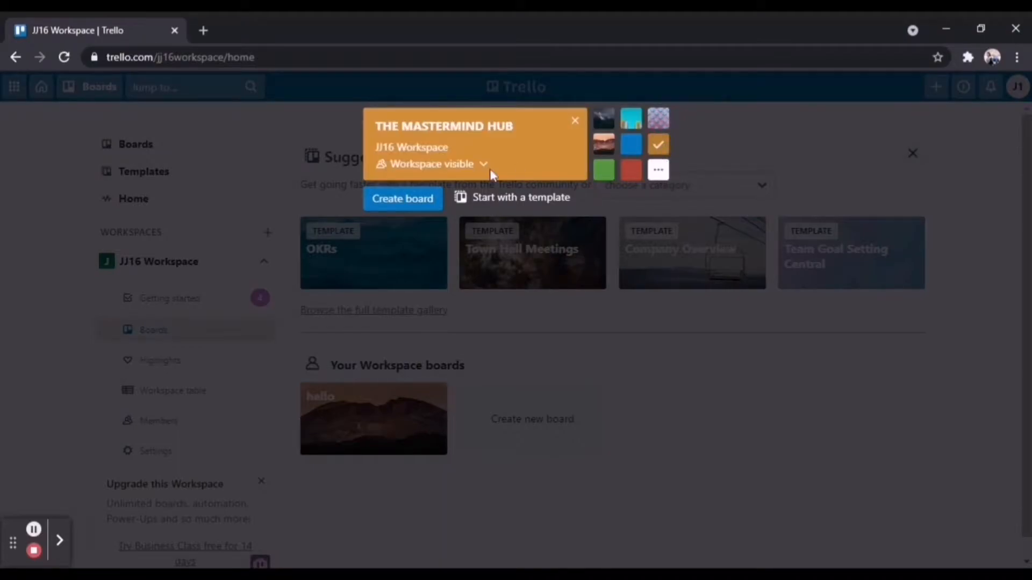
click(630, 169)
click(607, 148)
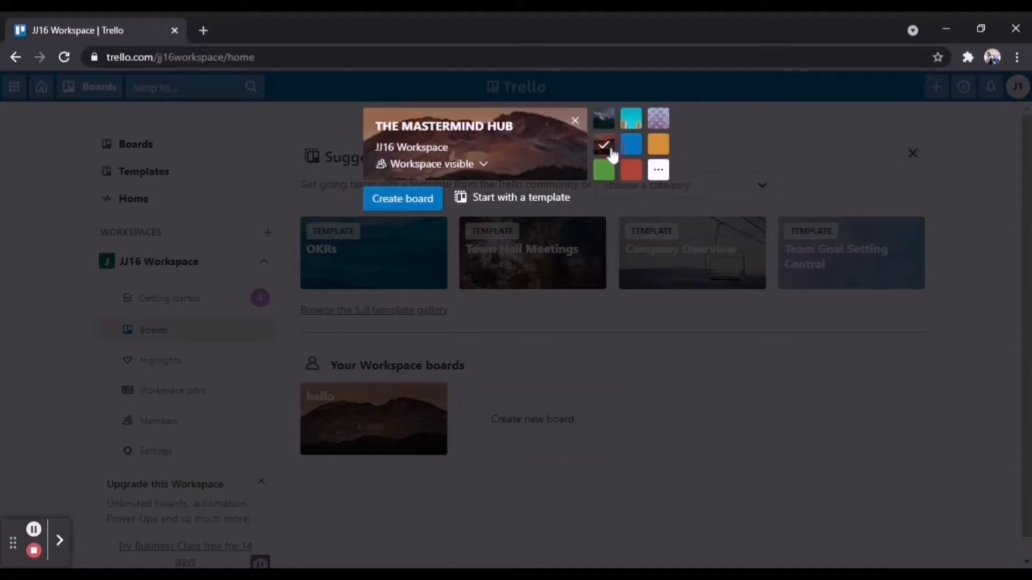
click(657, 147)
click(407, 201)
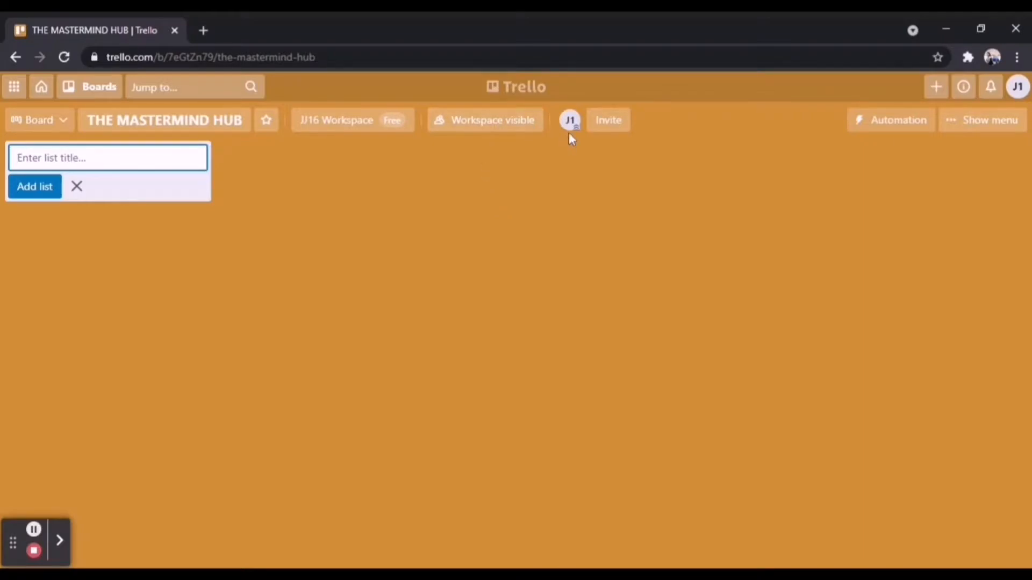
Try to invite a member to the board by searching for the person's first name
click(628, 121)
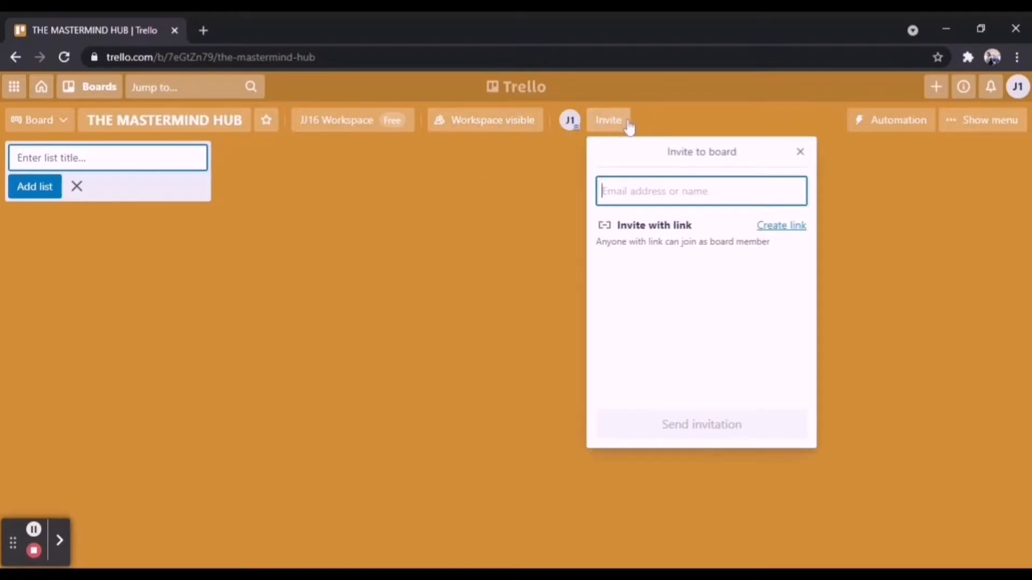
click(656, 198)
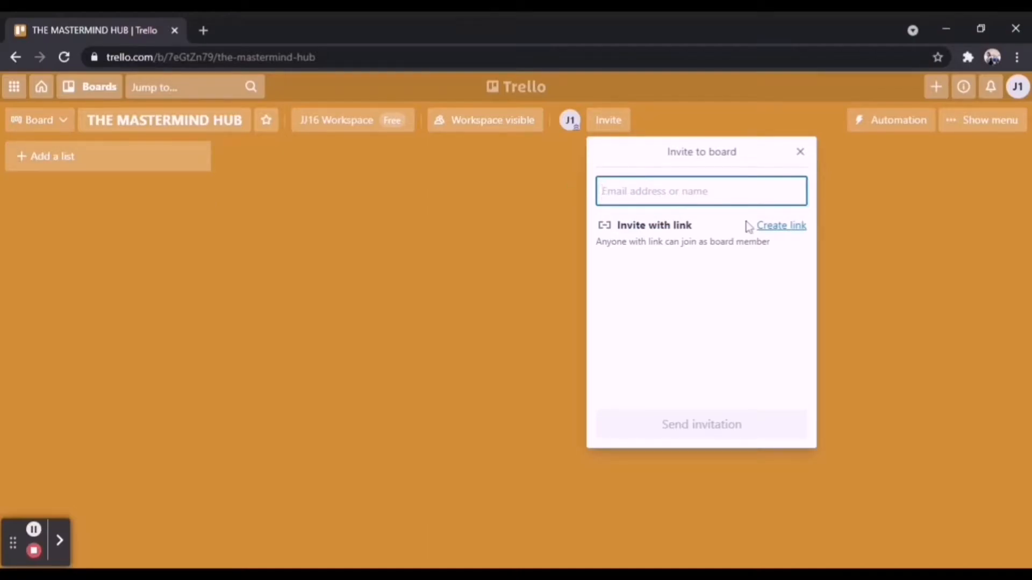
text(JASMIN)
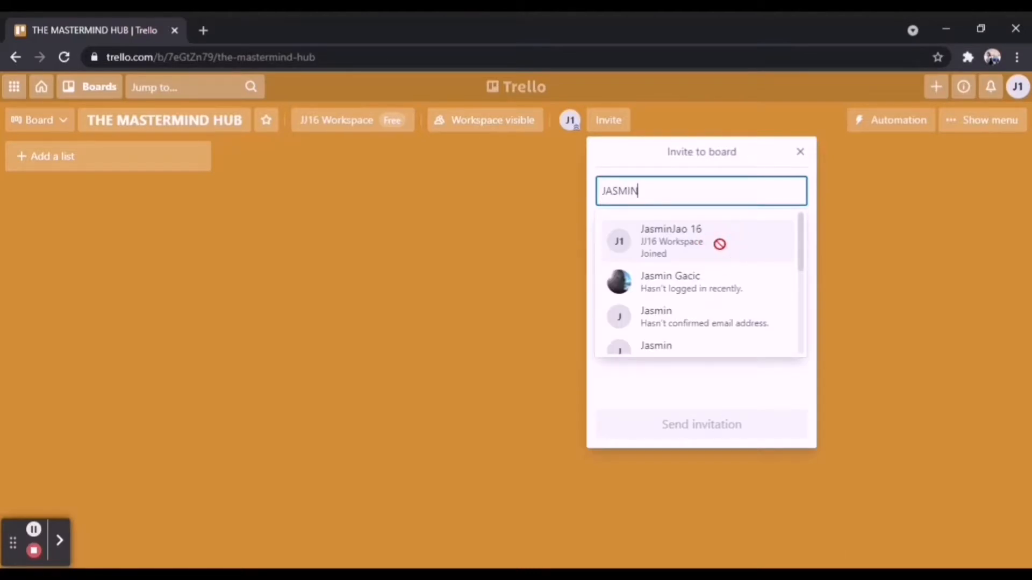
click(632, 247)
click(633, 248)
key(BackSpace)
key(BackSpace)
key(BackSpace)
key(BackSpace)
key(BackSpace)
key(BackSpace)
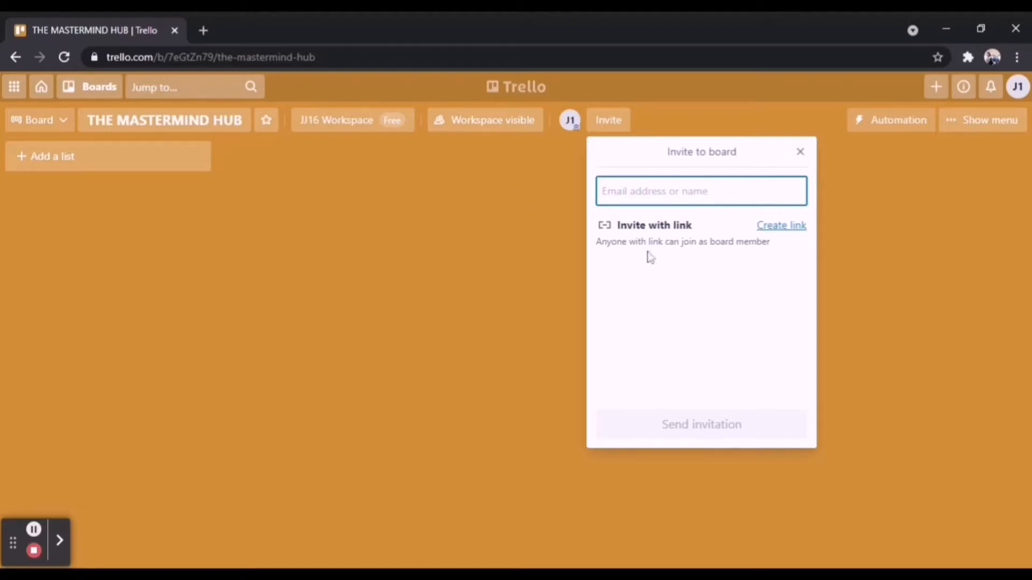
click(563, 253)
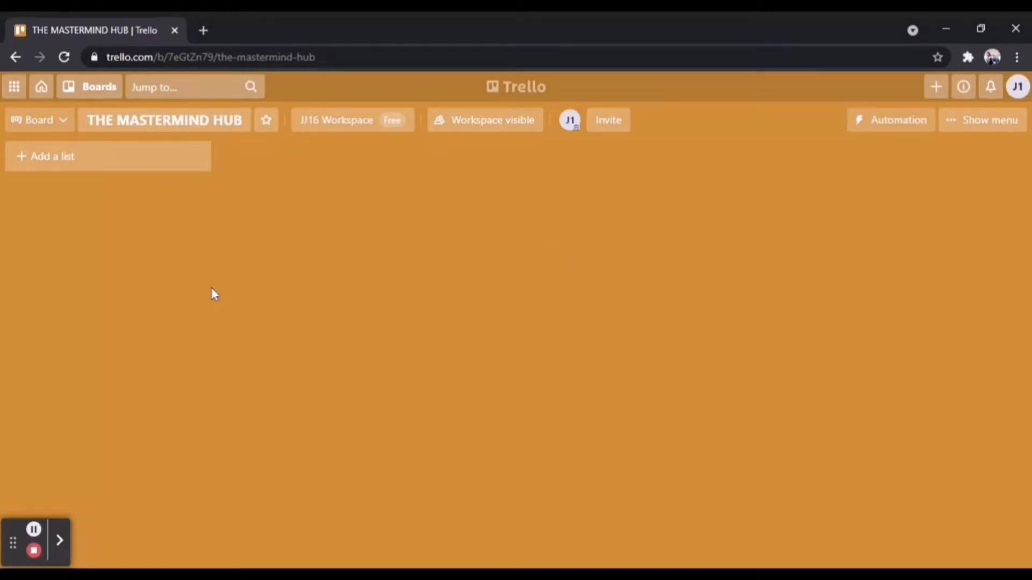
Add a first list titled "TO DO" to the board
click(175, 170)
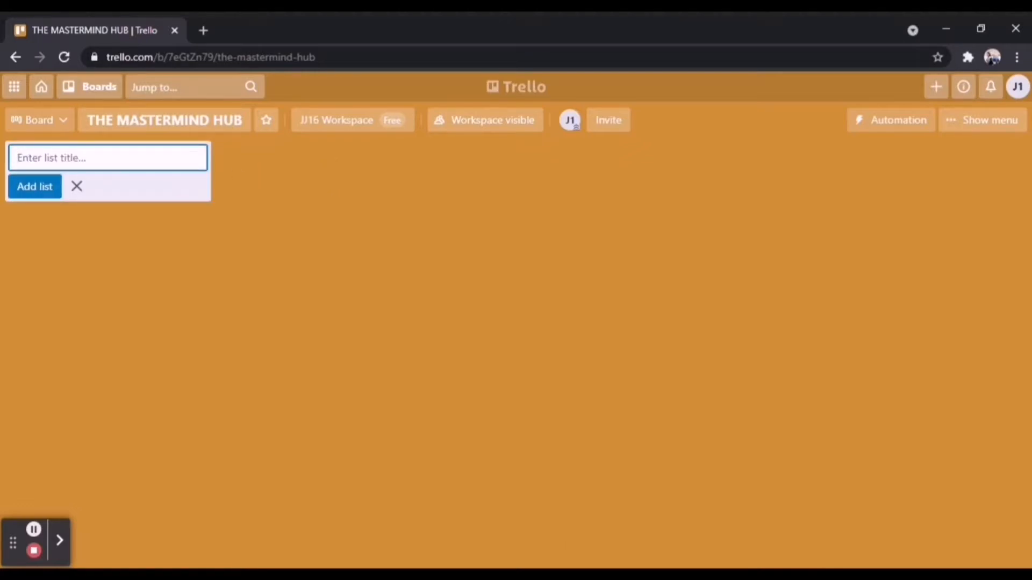
text(TO DO)
click(33, 190)
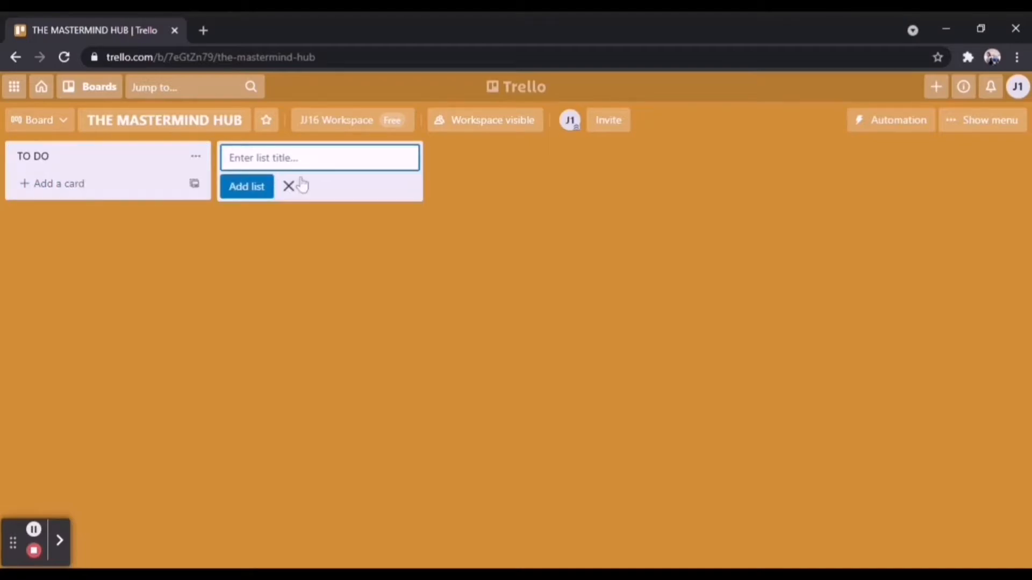
Add two more lists titled "ON GOING" and "DONE" after the TO DO list
text(ON GOING)
key(Return)
click(495, 160)
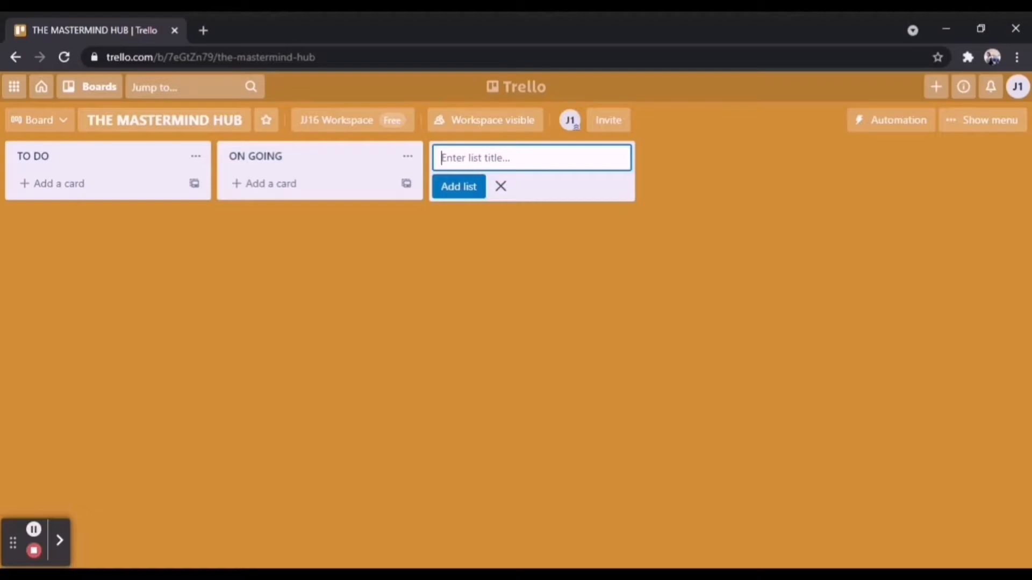
text(DONE)
key(Return)
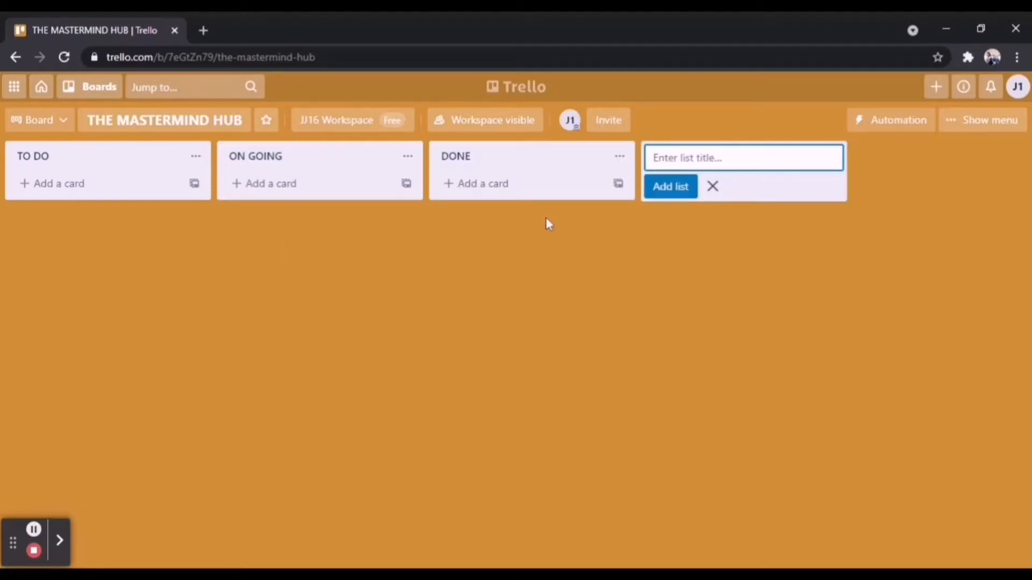
click(712, 187)
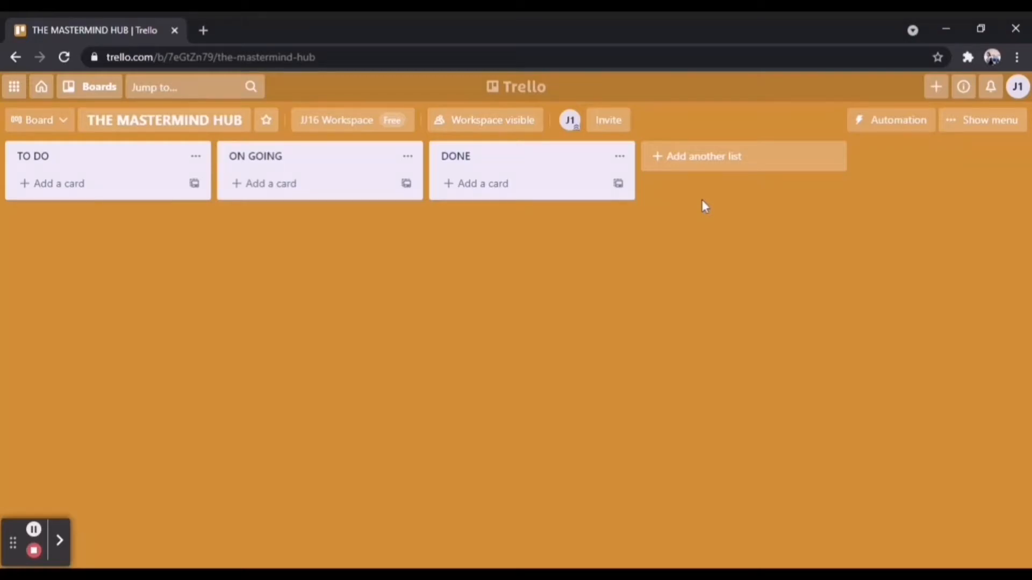
Add a fourth list titled "CANCELLATION" after the DONE list
click(737, 156)
click(735, 152)
text(CANCE)
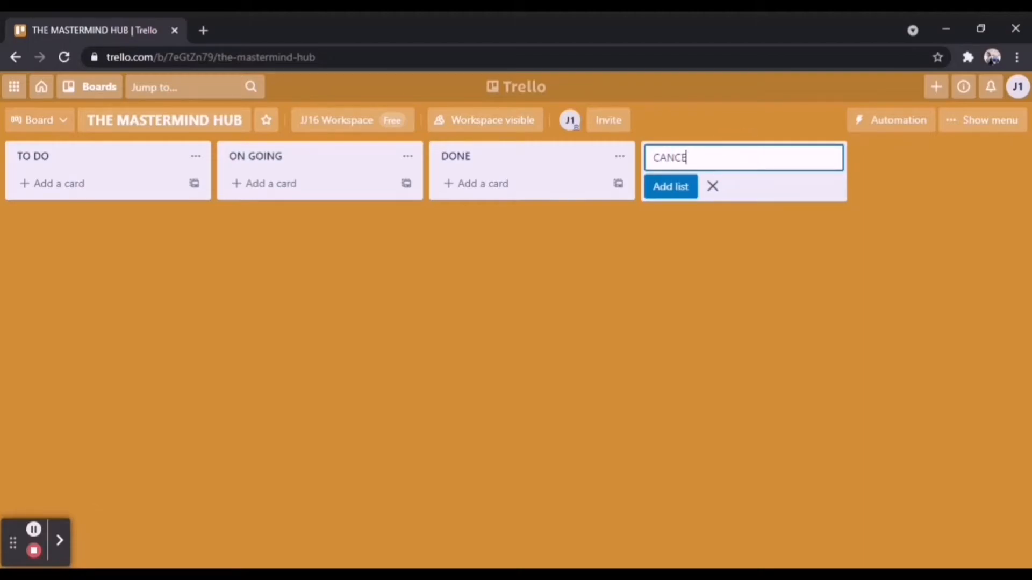
text(LLATION)
click(692, 188)
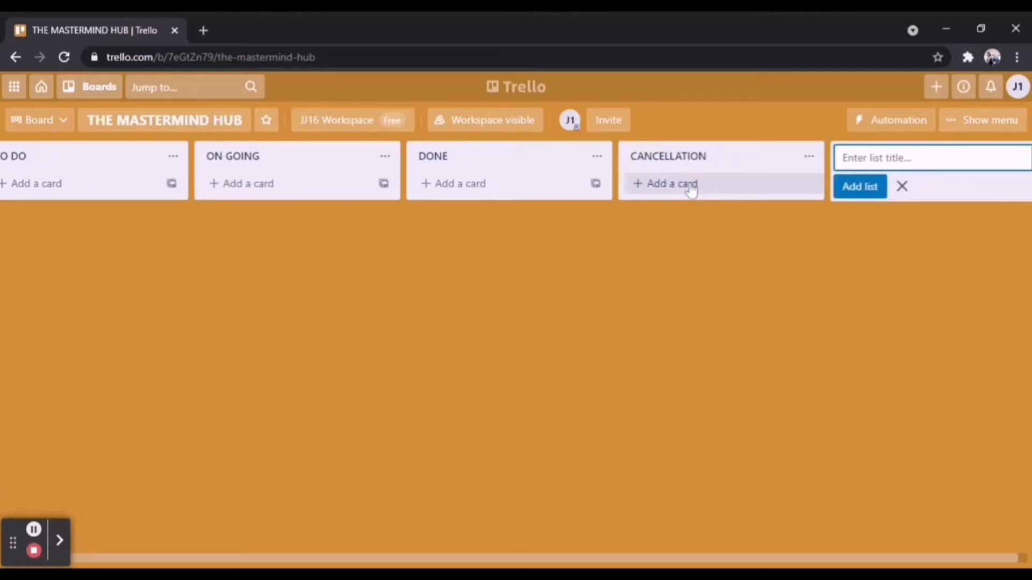
click(903, 189)
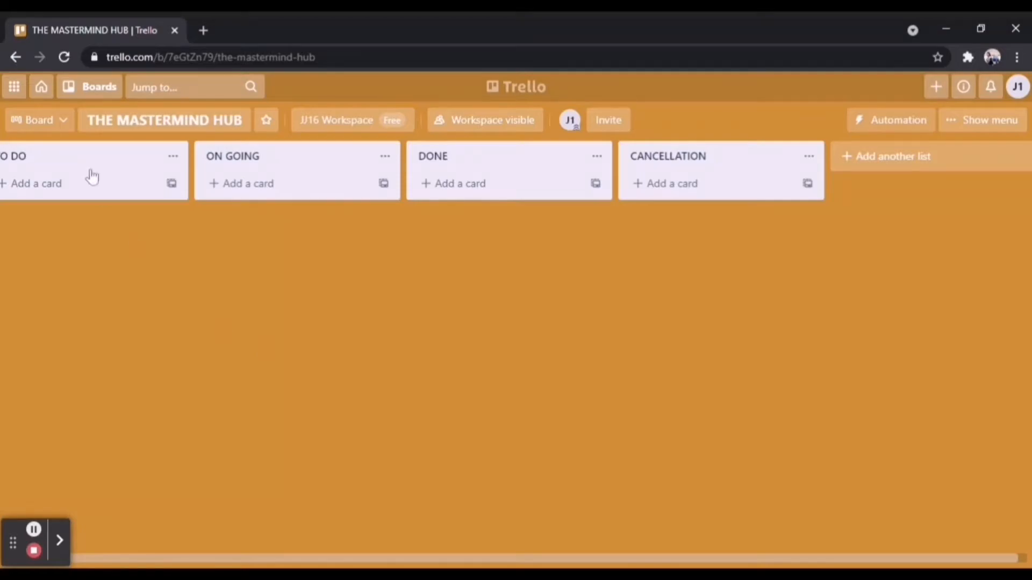
Add a card titled "MASTERIND VIDEOS HUBCAST" to the TO DO list
click(113, 187)
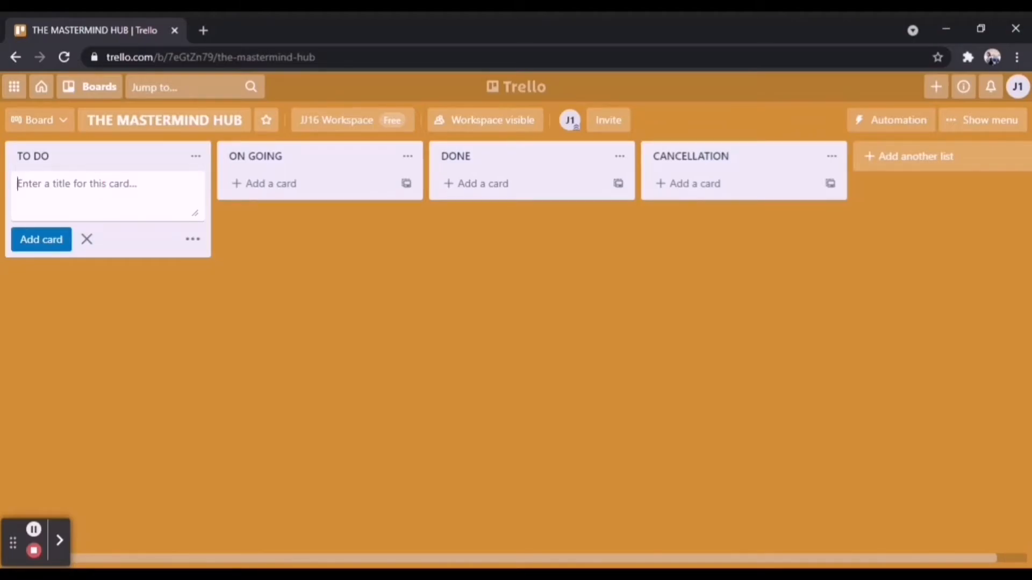
text(m)
key(BackSpace)
text(mASTERIND VIDEO)
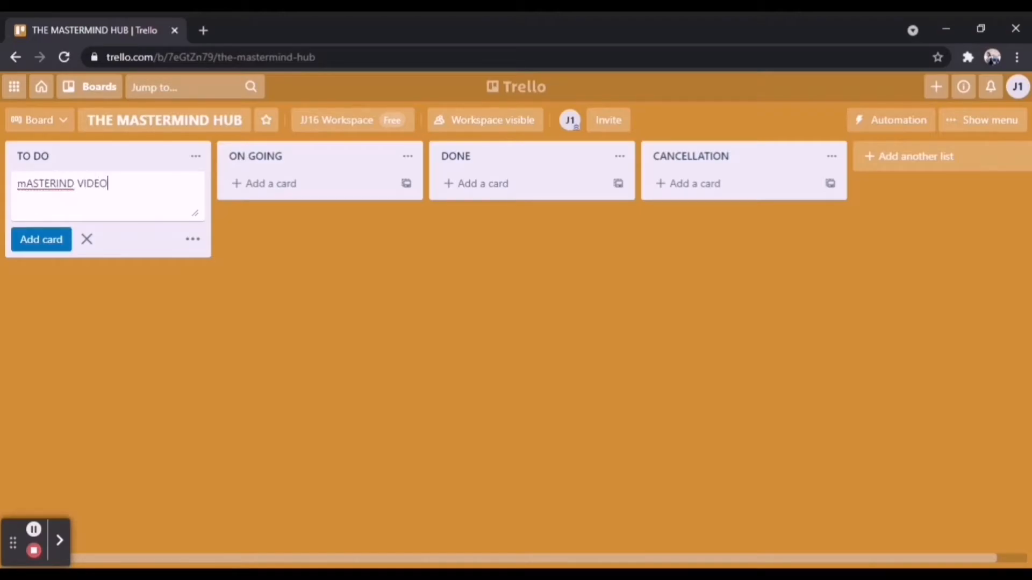
click(23, 183)
key(BackSpace)
text(M)
click(121, 185)
text(S)
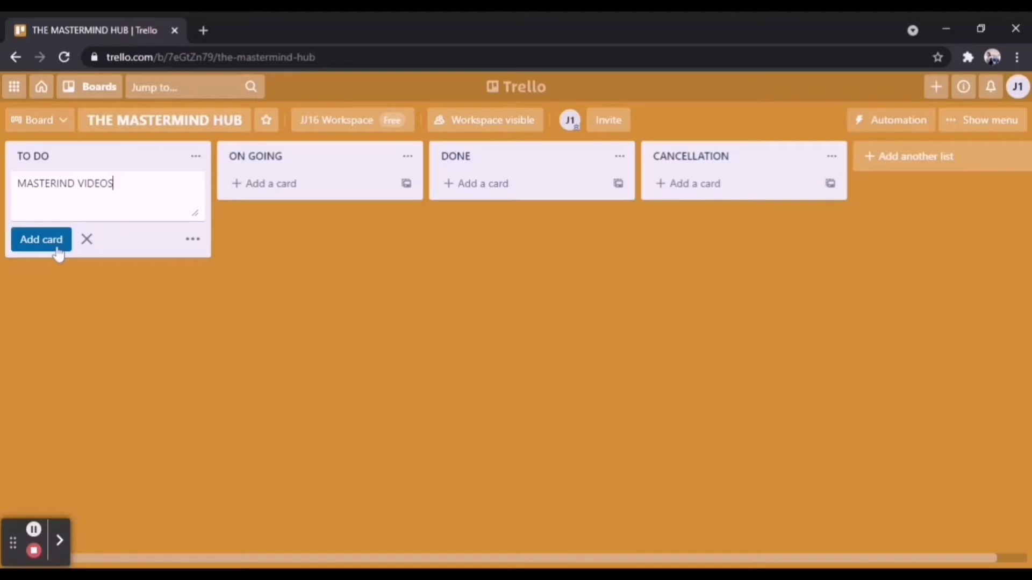
text( HUBCAST)
click(55, 246)
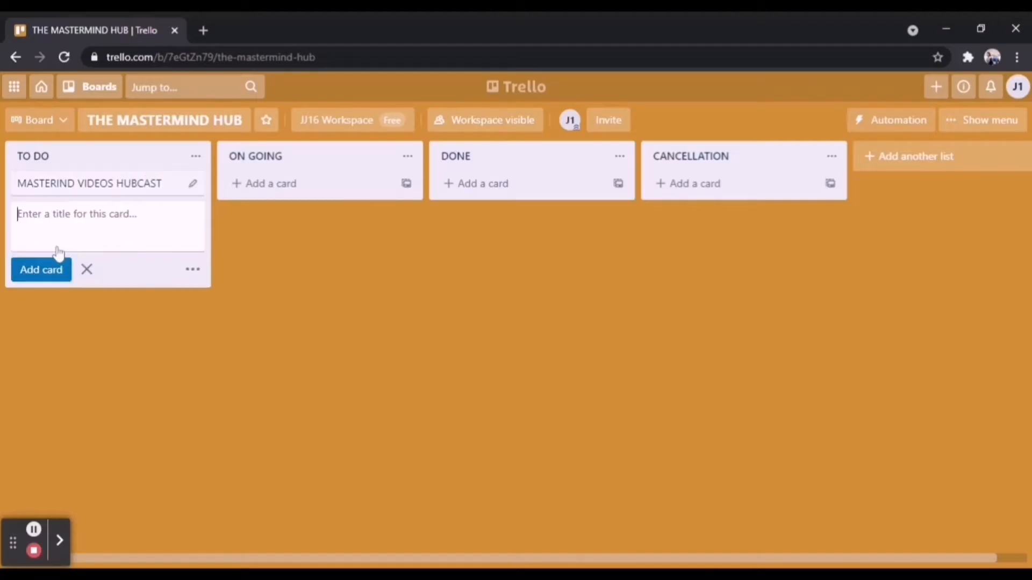
View the quick-edit options of the MASTERIND VIDEOS HUBCAST card and close the blank card entry below it
click(192, 183)
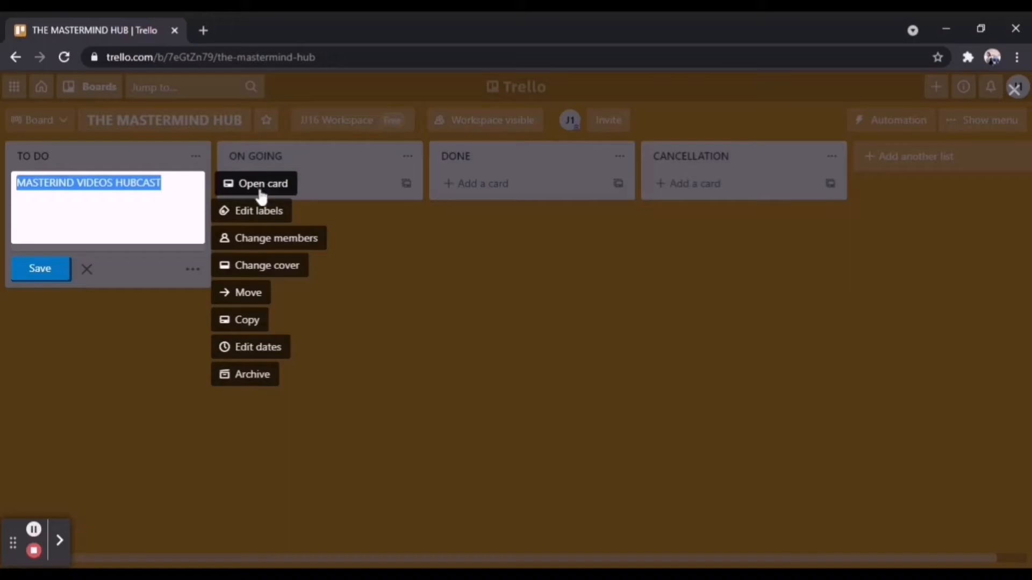
click(33, 268)
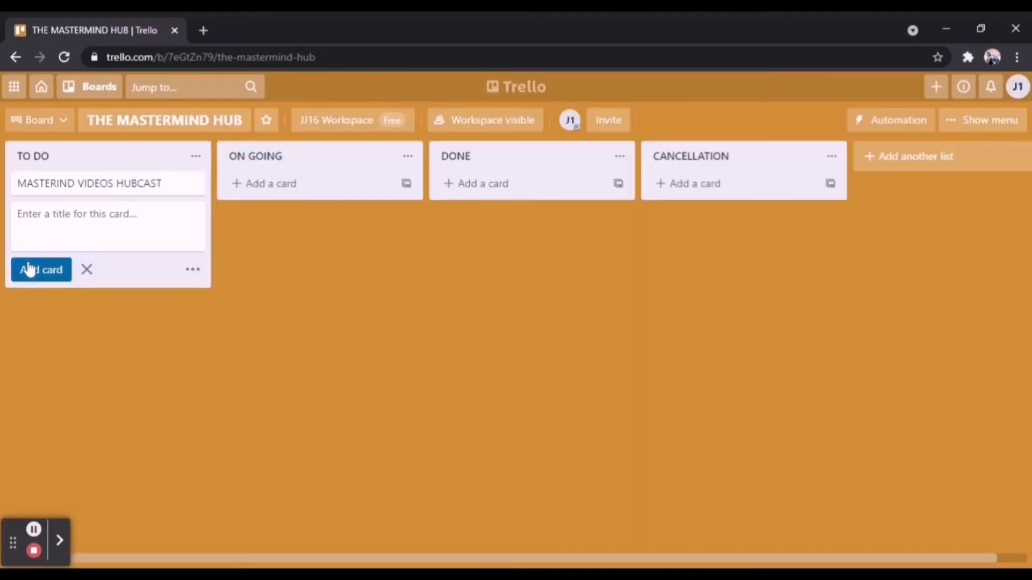
click(111, 311)
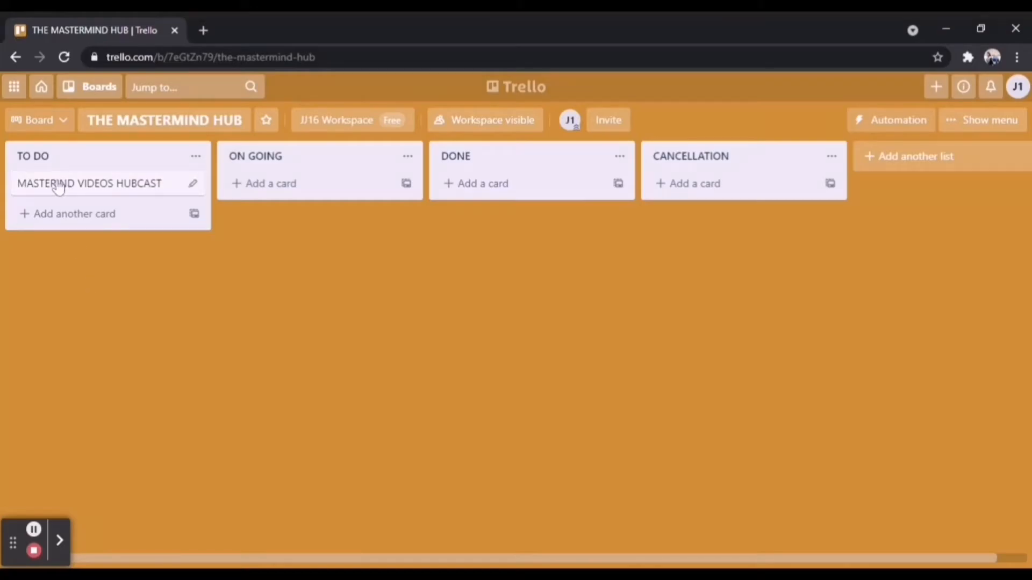
Assign the listed board member to the MASTERIND VIDEOS HUBCAST card
click(195, 185)
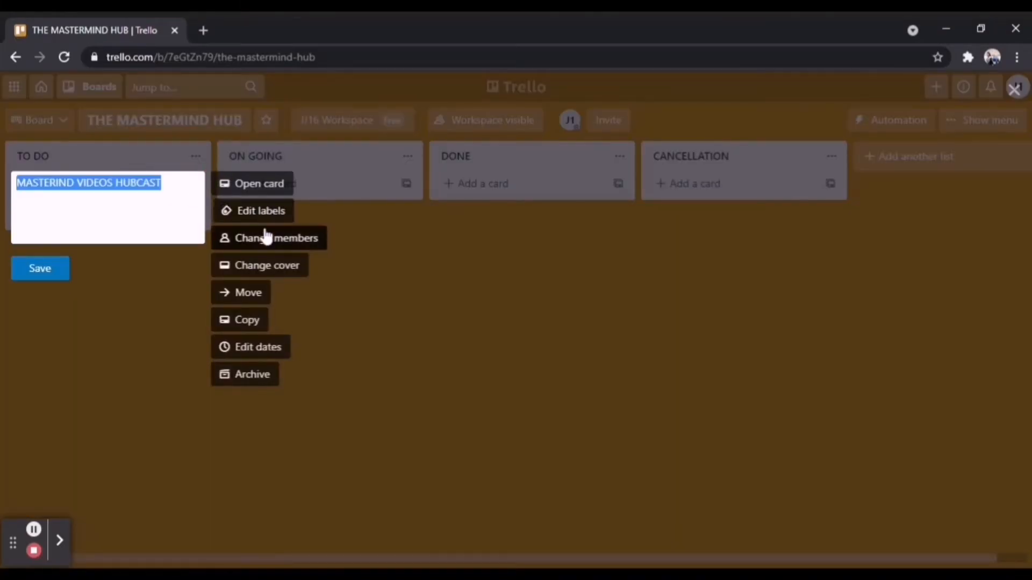
click(269, 242)
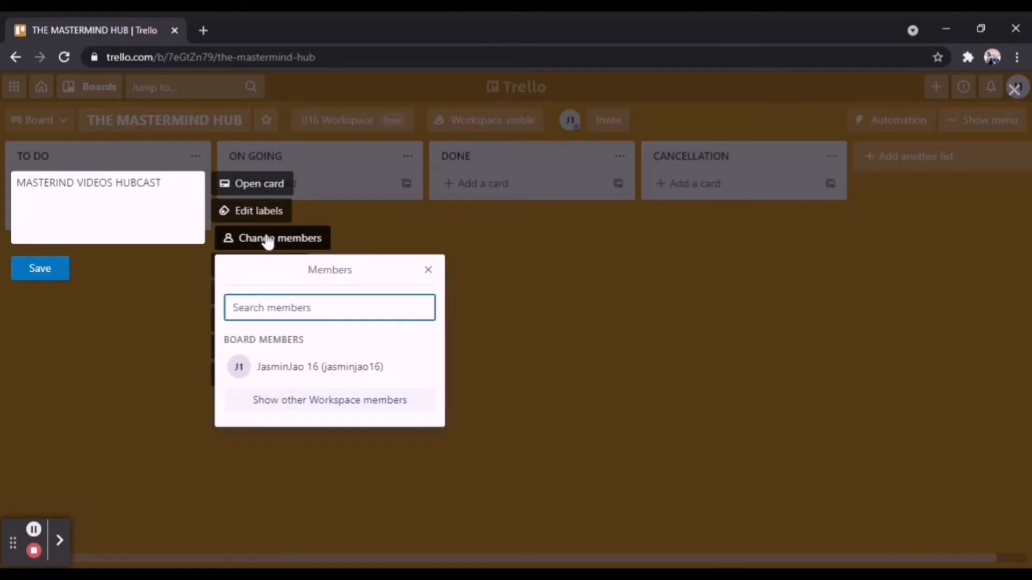
click(299, 307)
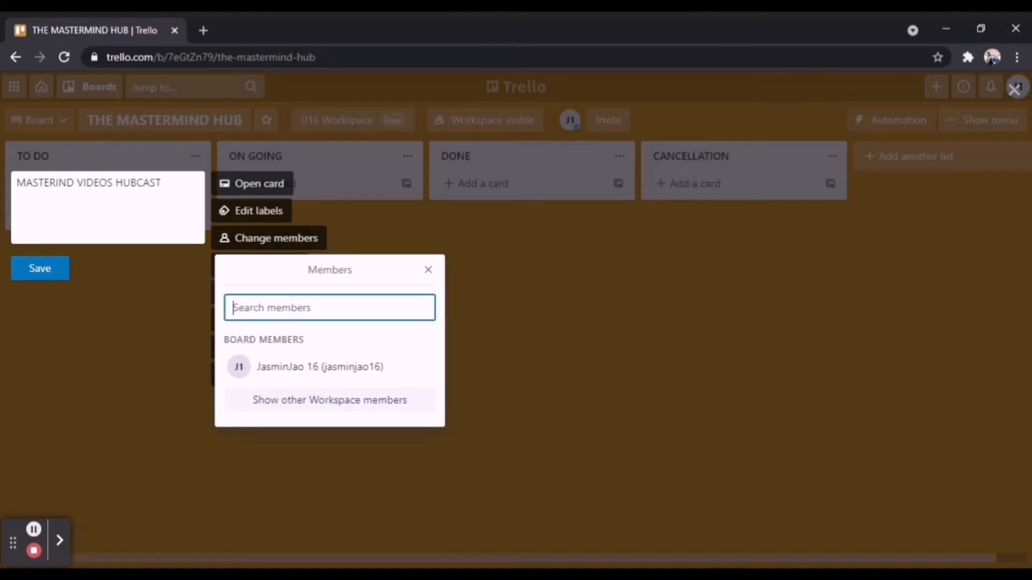
click(322, 380)
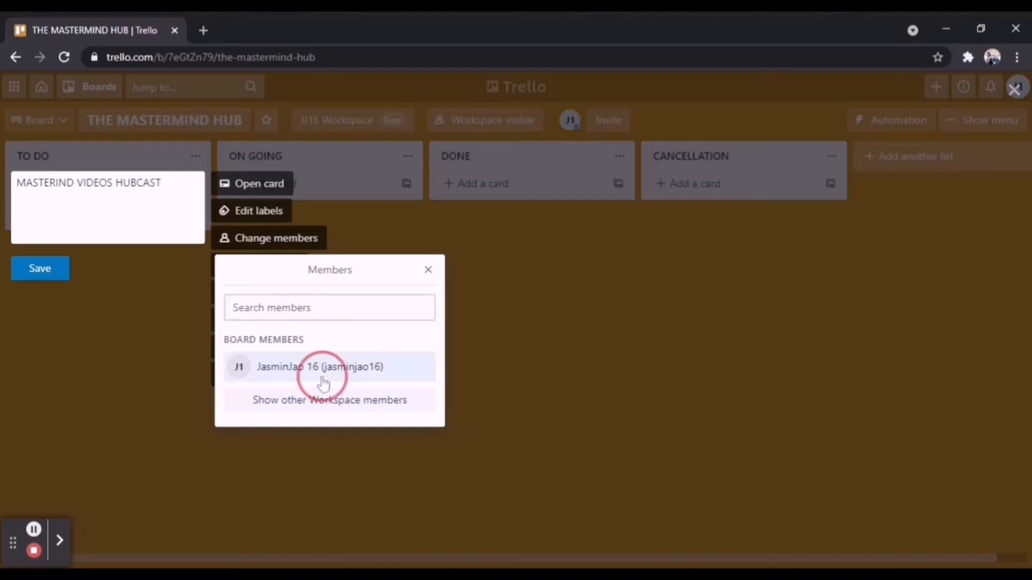
Try searching for another member by name for the card, clear the search, and close the members list
click(323, 304)
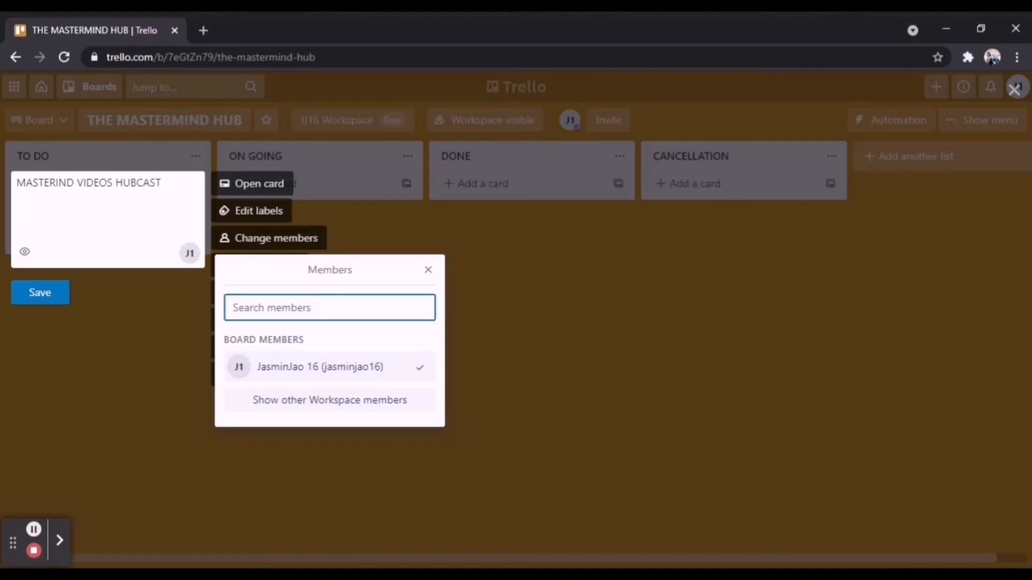
text(ELA)
click(324, 302)
key(BackSpace)
key(BackSpace)
key(BackSpace)
key(BackSpace)
key(BackSpace)
click(428, 269)
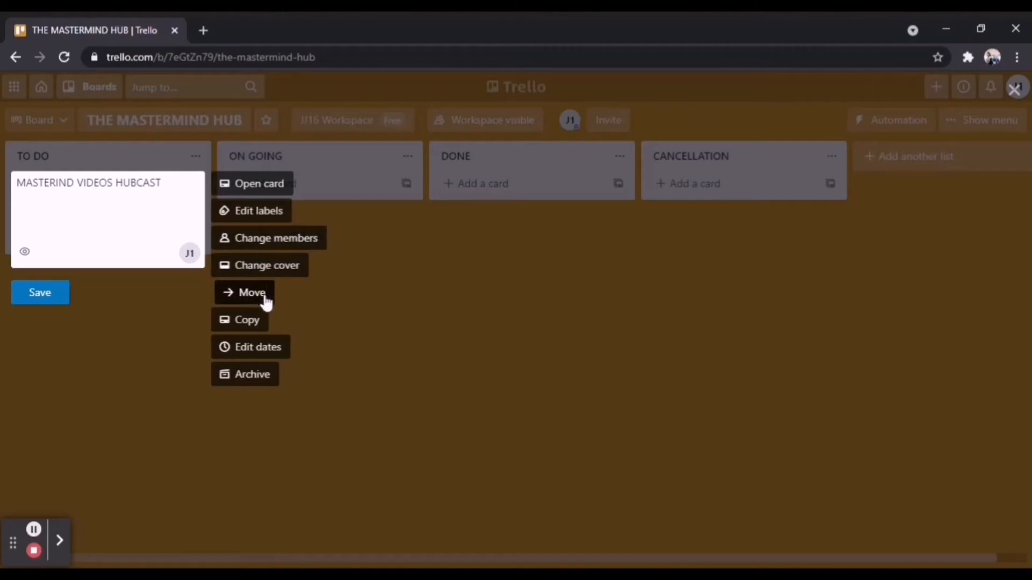
Enter 06/27/2021 at 1:30 PM as the due date of the MASTERIND VIDEOS HUBCAST card
click(263, 347)
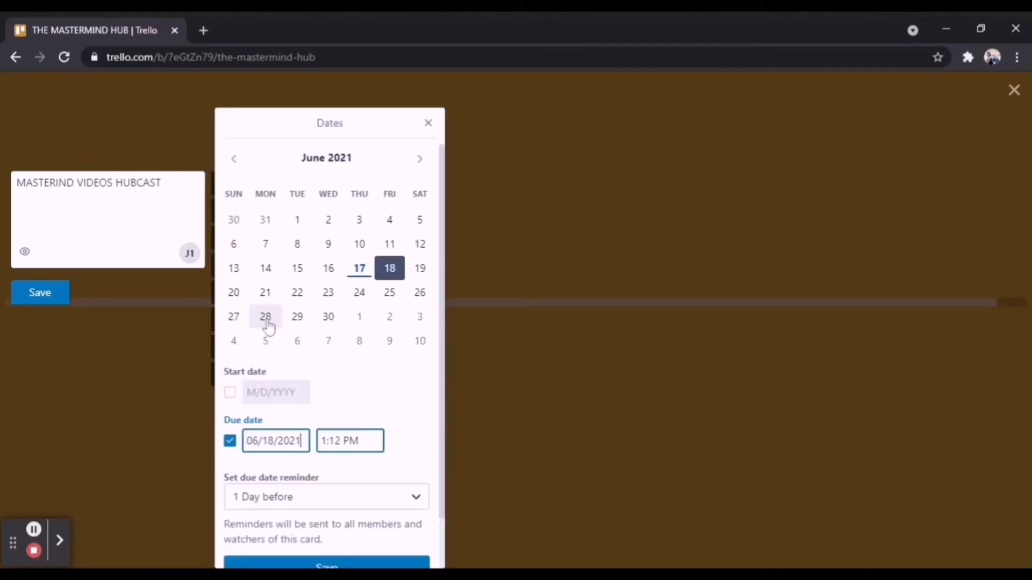
click(235, 319)
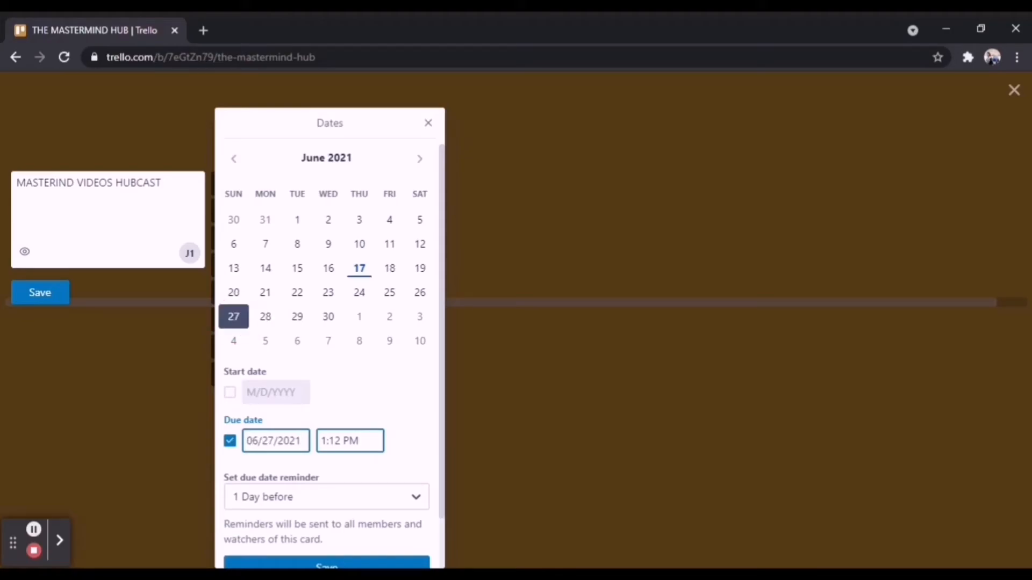
double_click(340, 440)
click(321, 441)
click(328, 441)
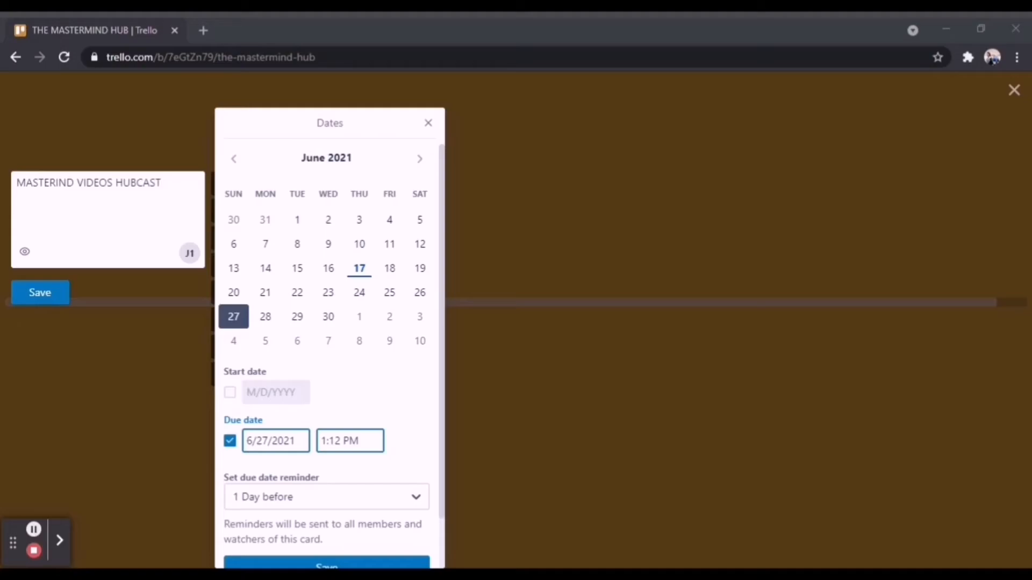
click(327, 441)
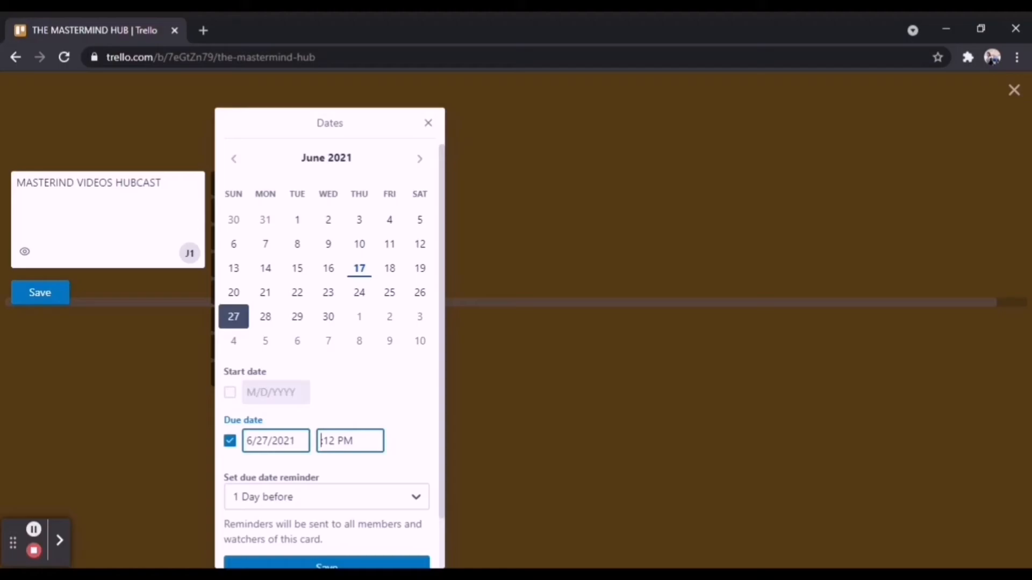
click(344, 442)
key(BackSpace)
text(30)
drag(445, 388, 432, 477)
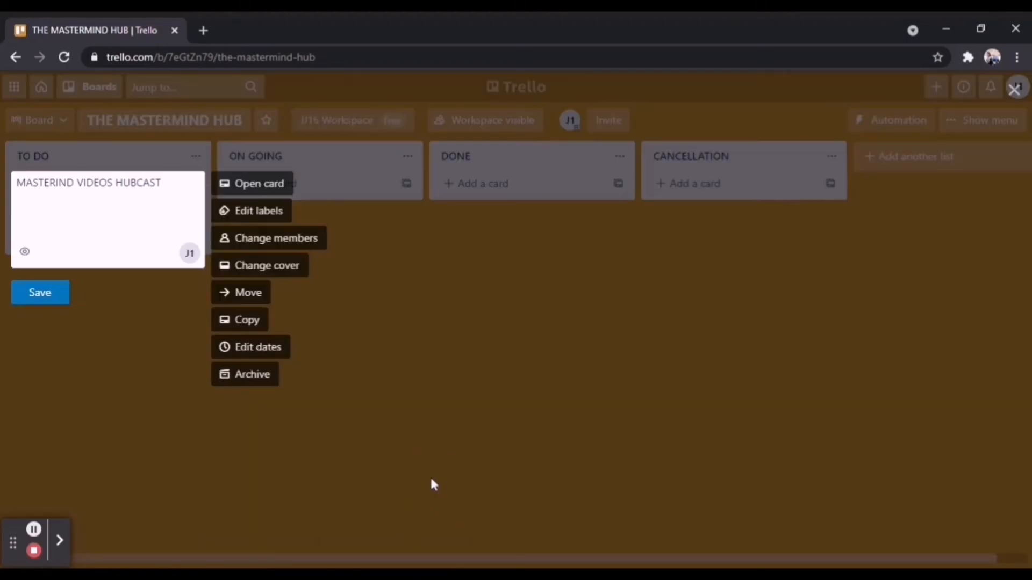
Change the card's due date to 06/28/2021, save the date, and finish the card's quick edit
click(262, 345)
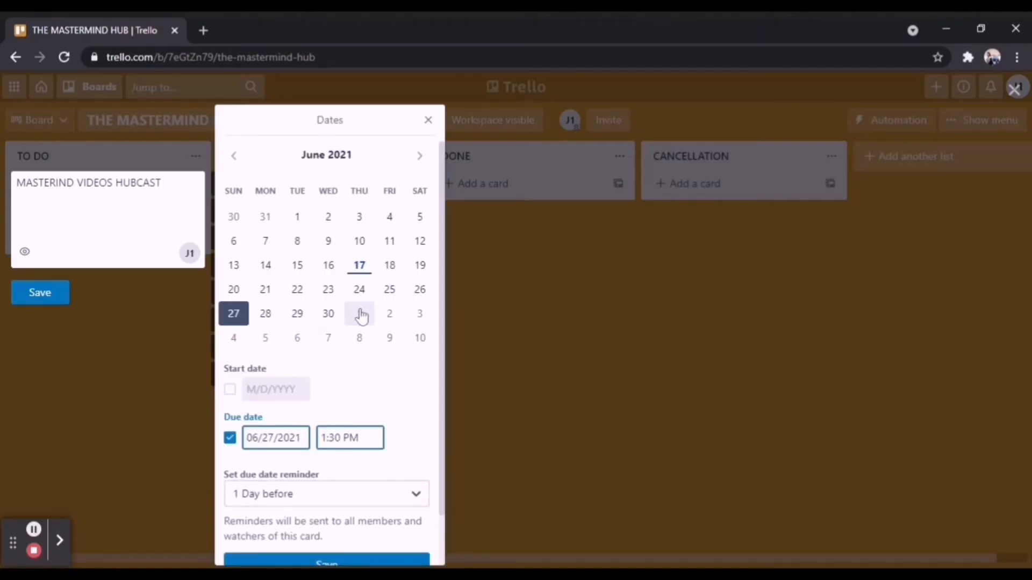
click(266, 314)
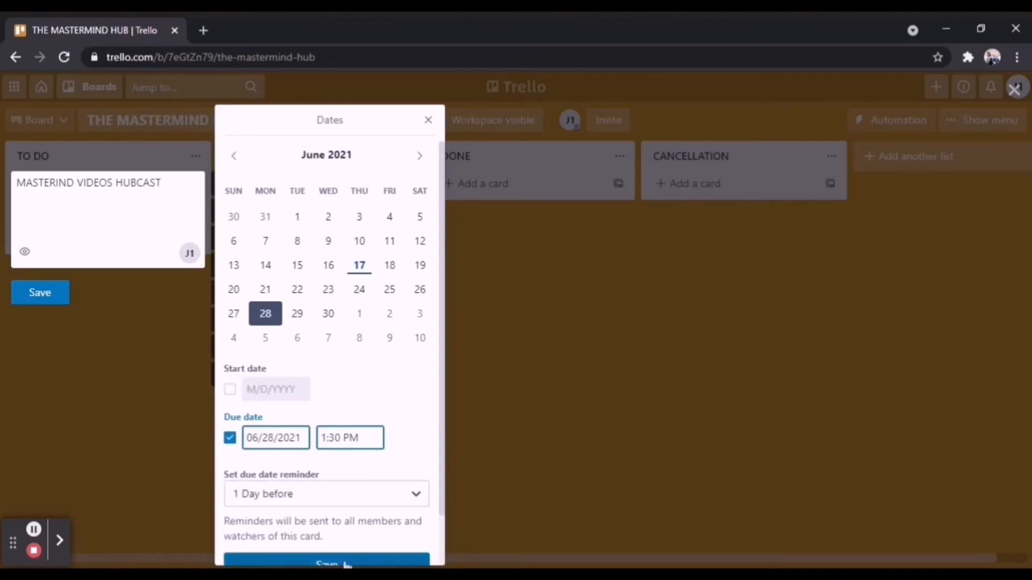
click(345, 563)
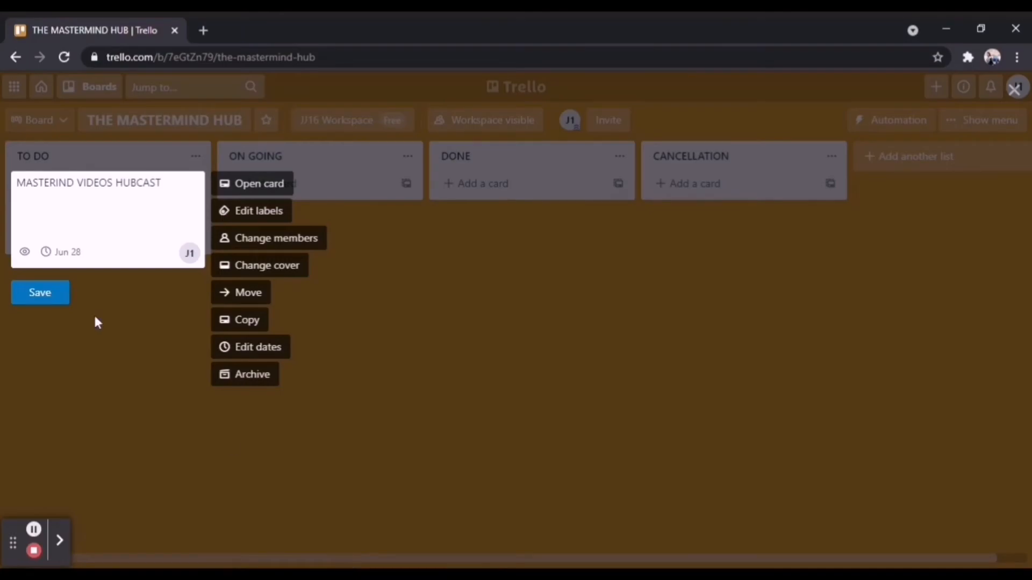
click(51, 297)
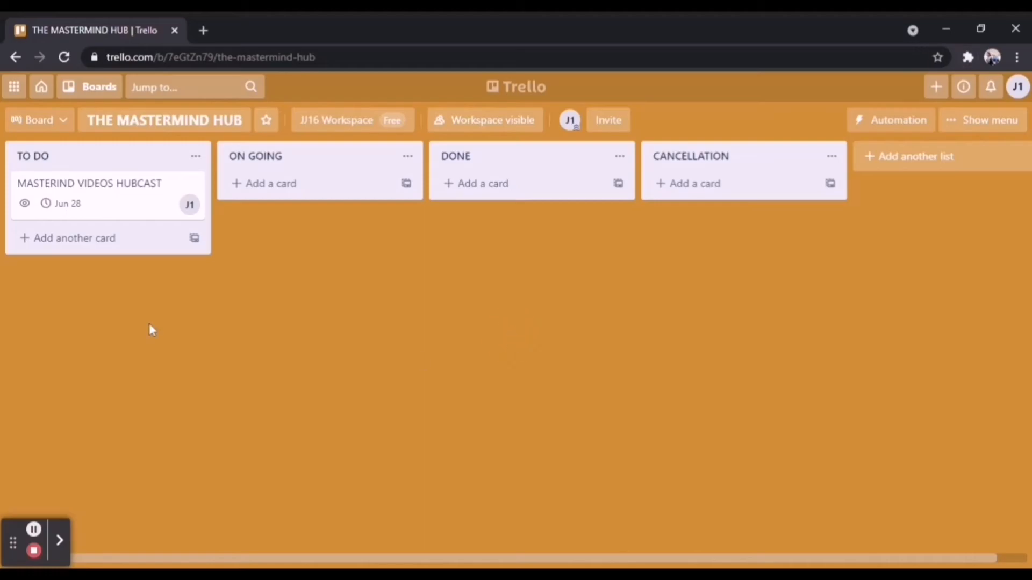
Open the MASTERIND VIDEOS HUBCAST card's details and name the green label DONE
click(155, 205)
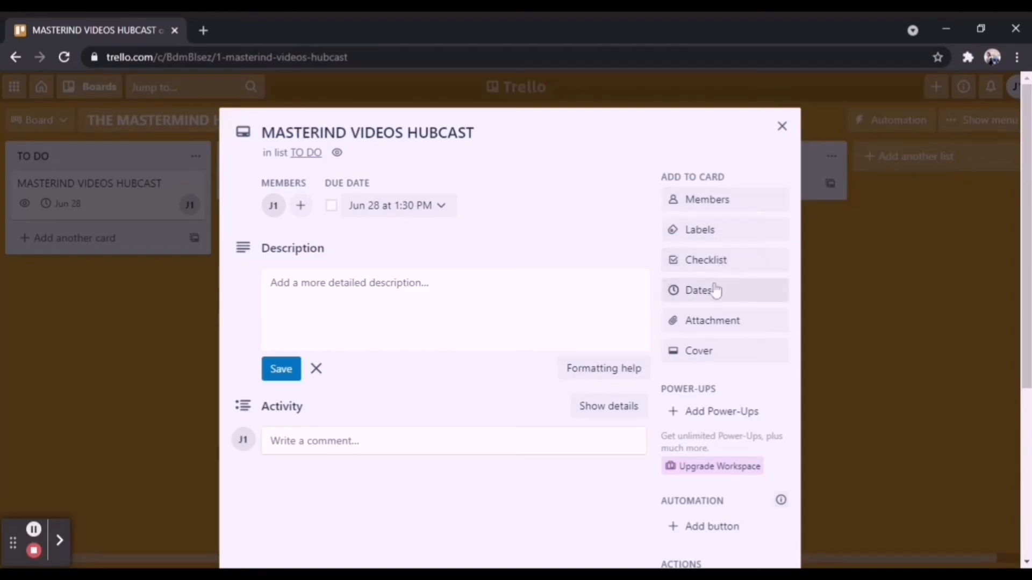
click(706, 233)
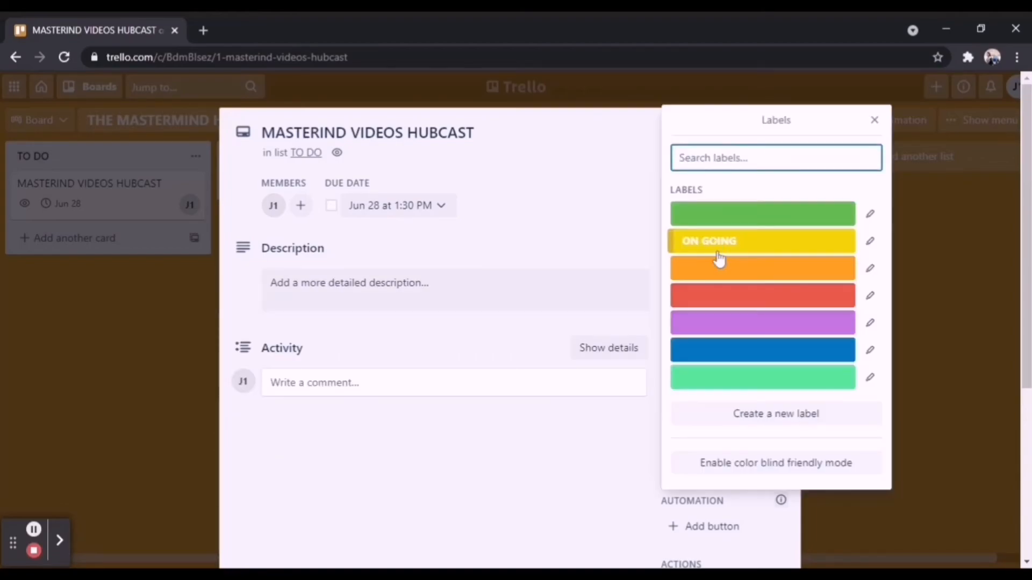
click(870, 215)
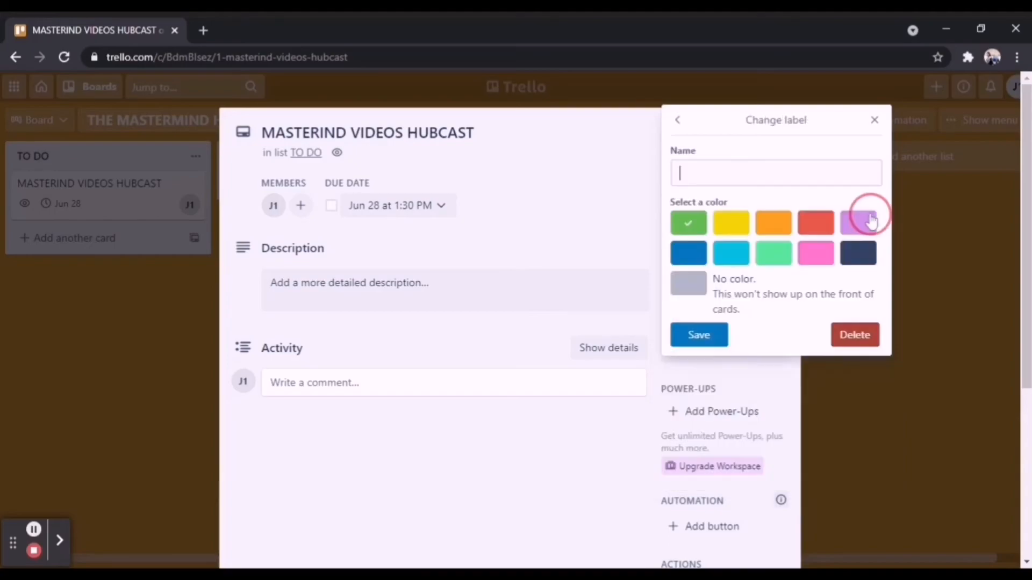
text(do)
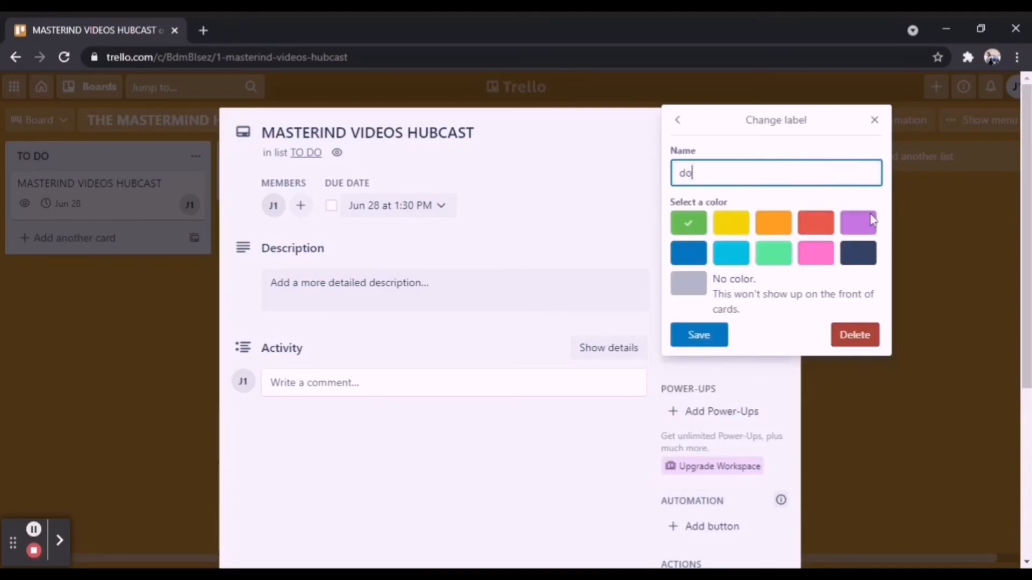
key(BackSpace)
key(BackSpace)
text(DONE)
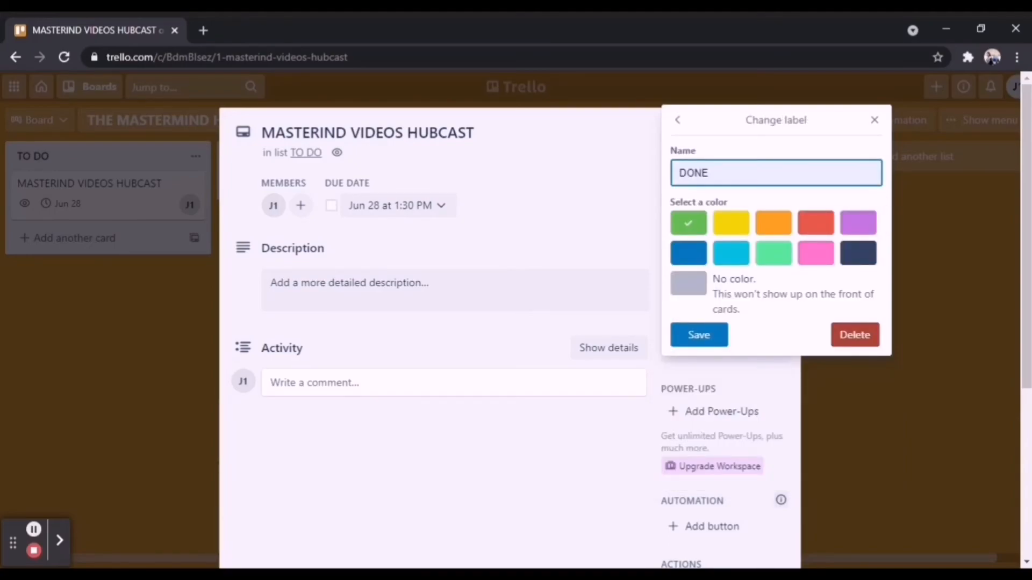
click(705, 341)
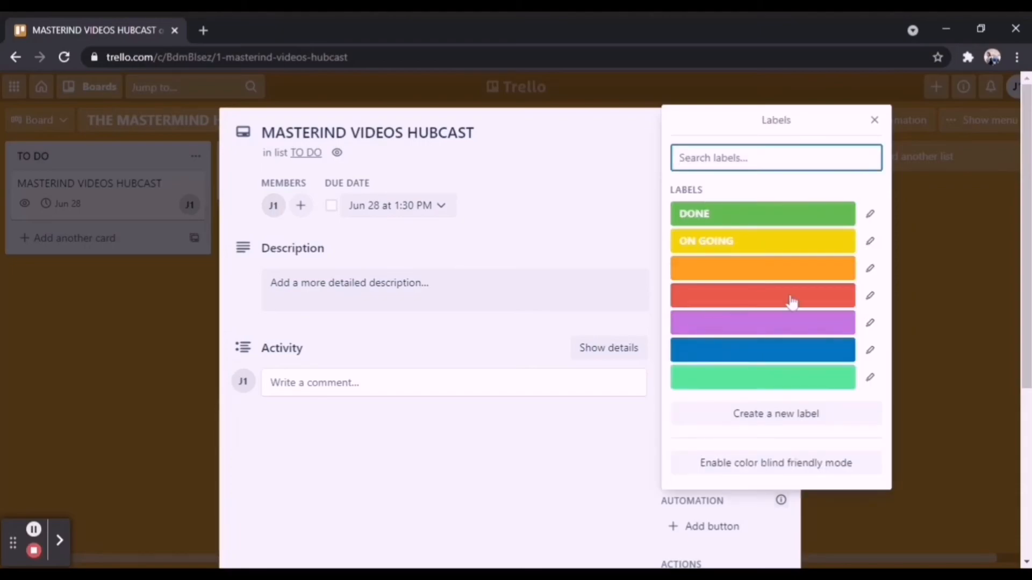
Name the red label DUE
click(870, 296)
text(DUE)
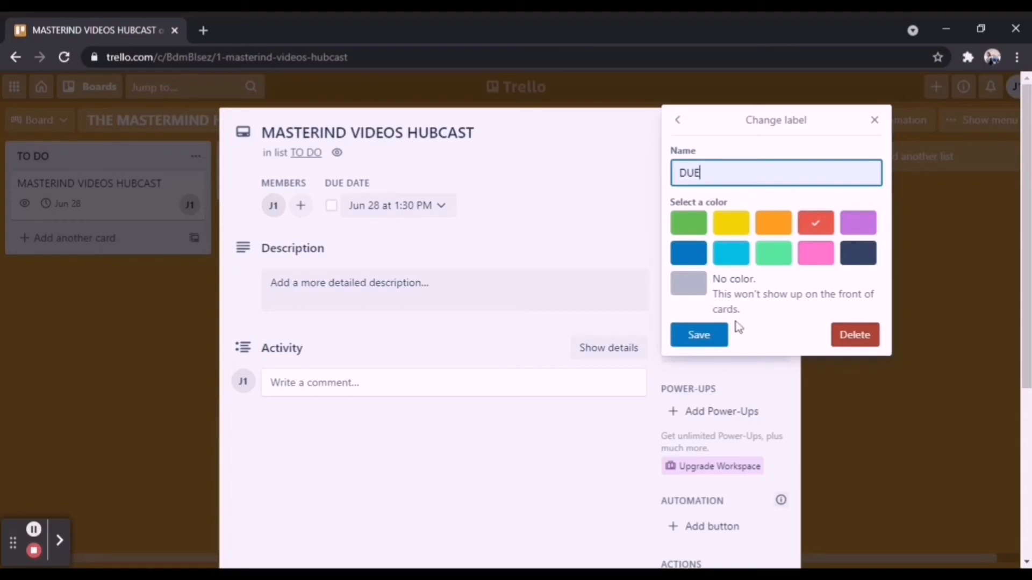
click(698, 338)
Create an unnamed dark navy label for the card and dismiss the recording time notice
click(809, 419)
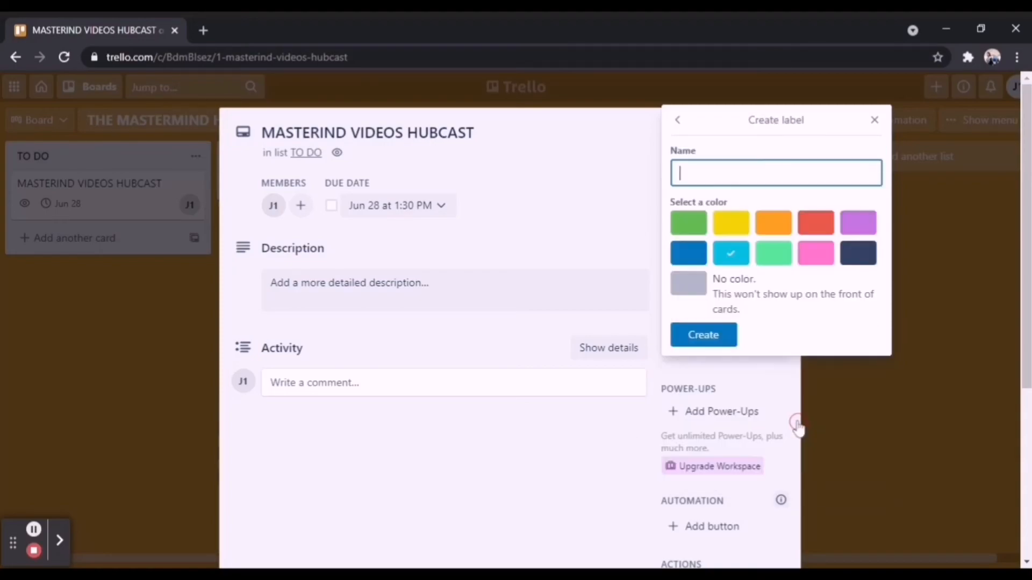
click(688, 283)
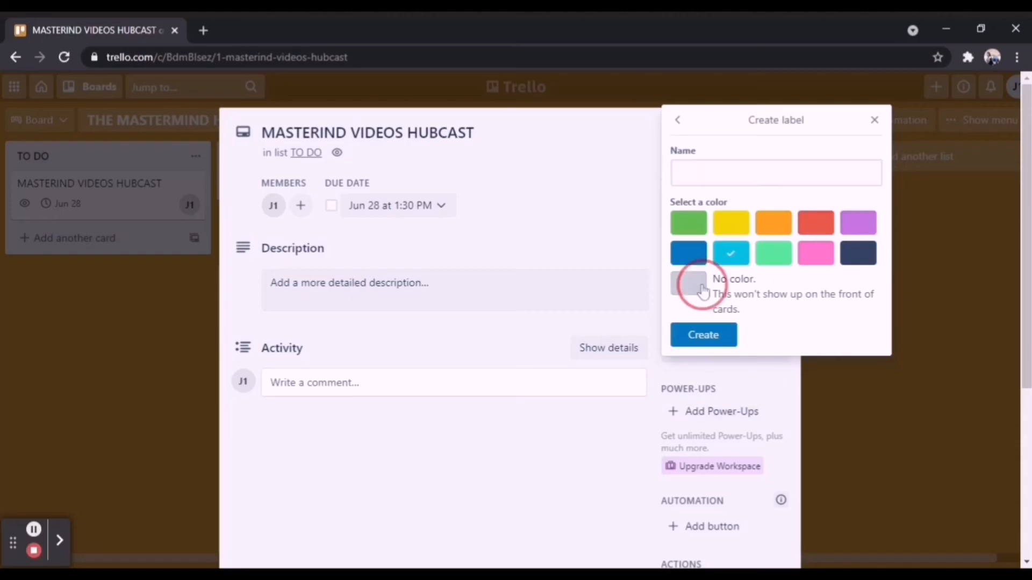
click(725, 339)
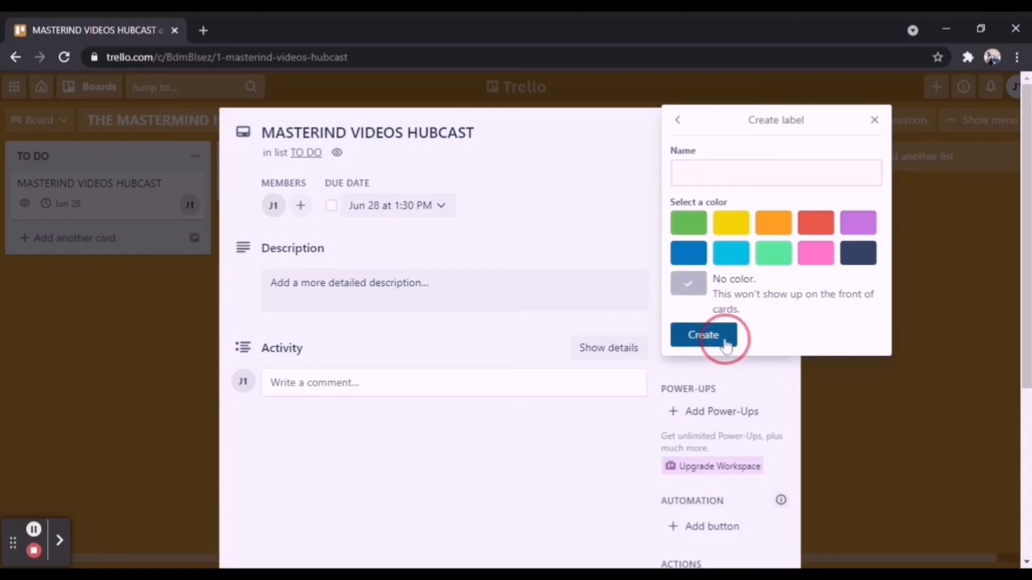
click(872, 261)
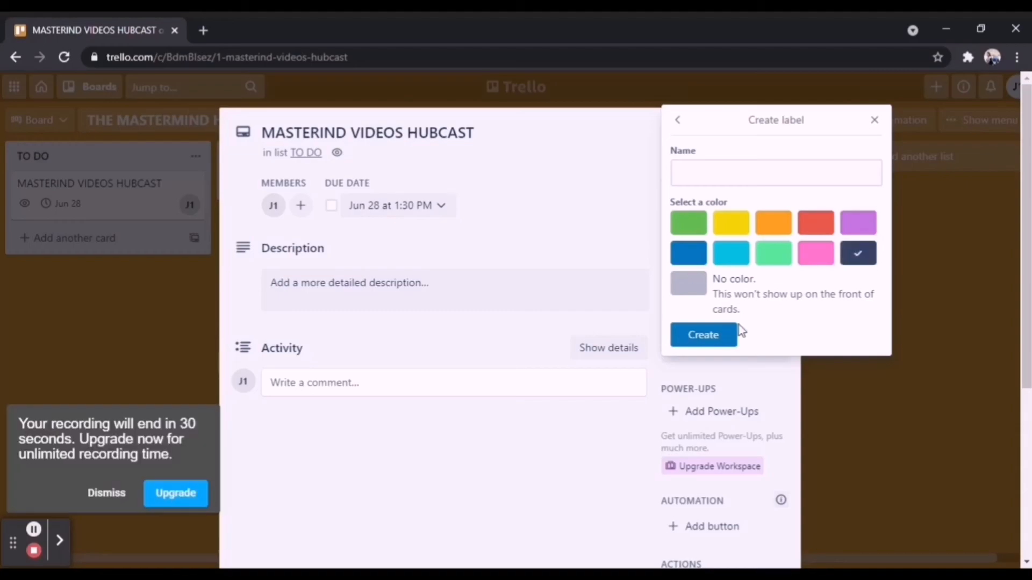
click(709, 336)
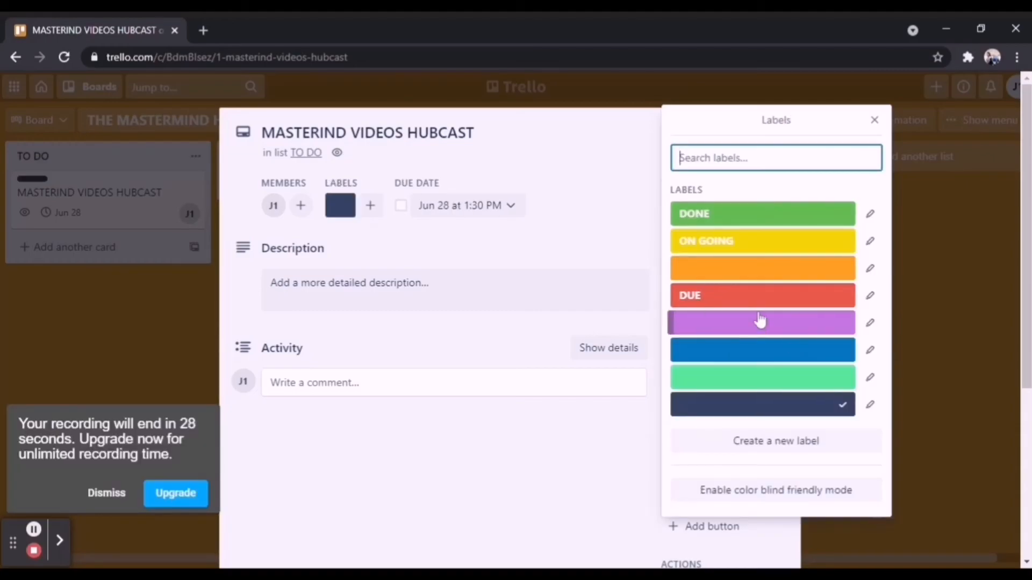
click(103, 498)
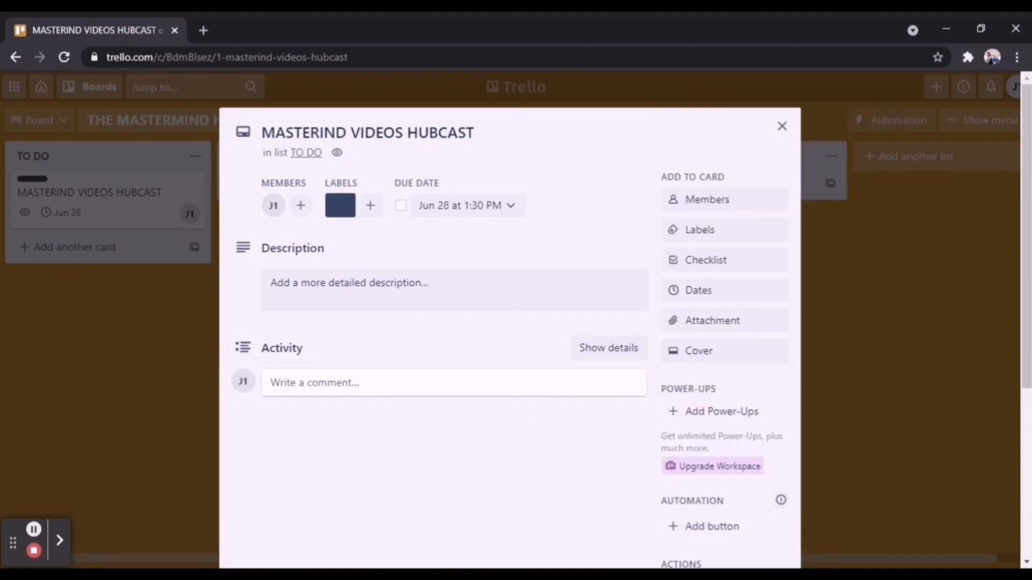
Apply the DONE, ON GOING, DUE, light green and blue labels to the card, and close the labels list and the card
click(732, 229)
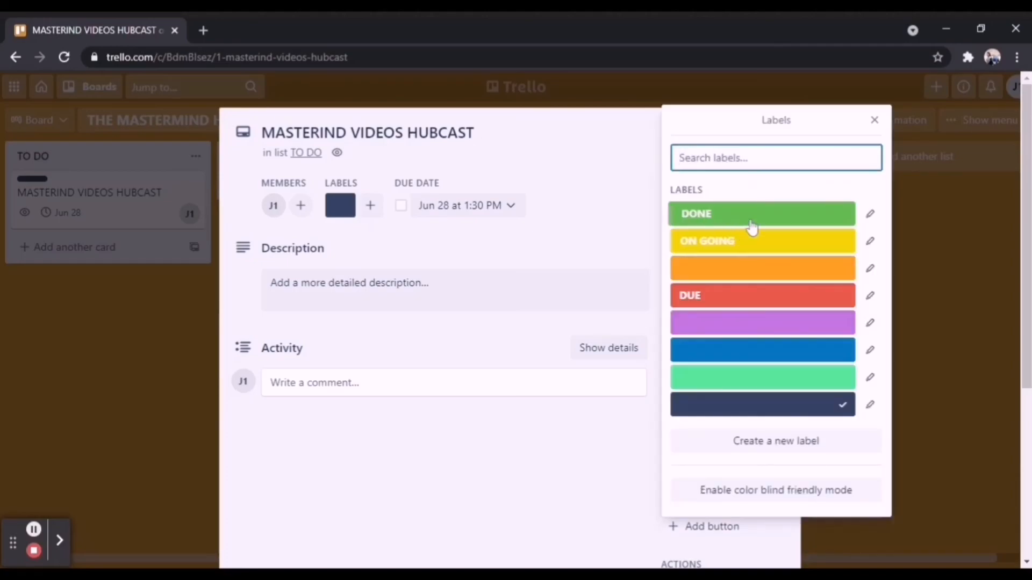
click(751, 226)
click(749, 241)
click(745, 297)
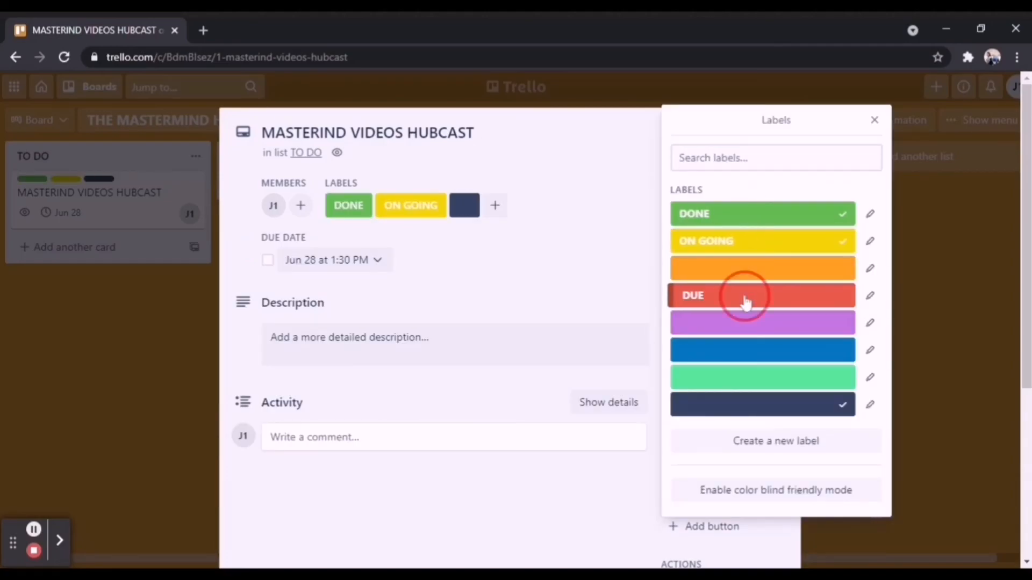
click(759, 380)
click(748, 348)
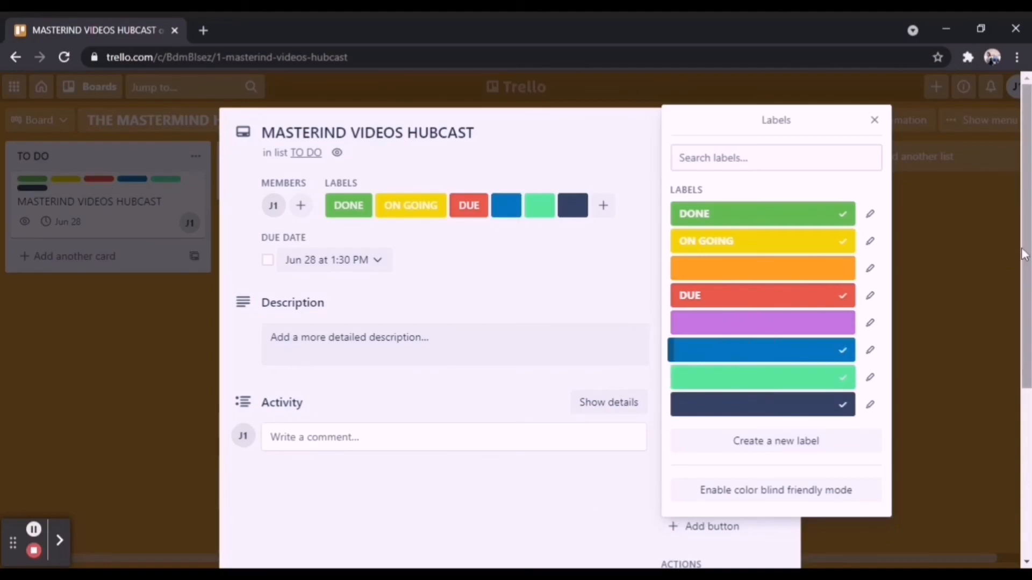
scroll(1026, 258, down, 5)
scroll(984, 323, up, 5)
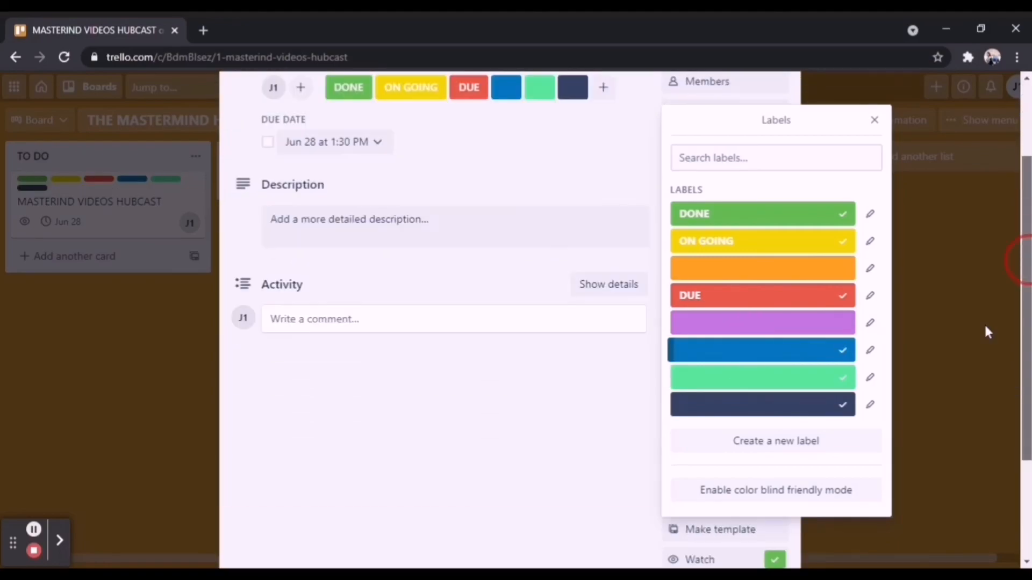
click(875, 120)
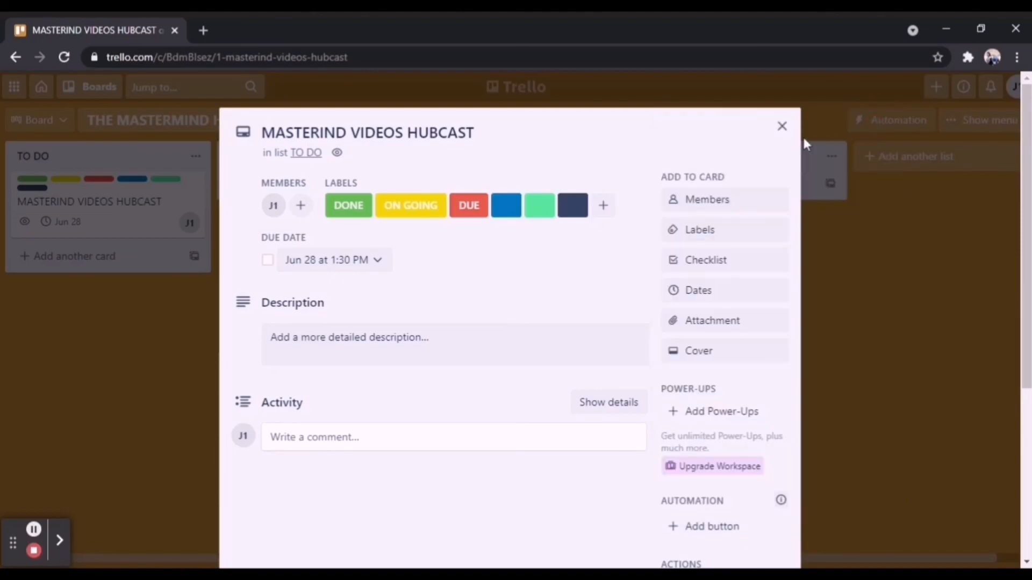
click(782, 127)
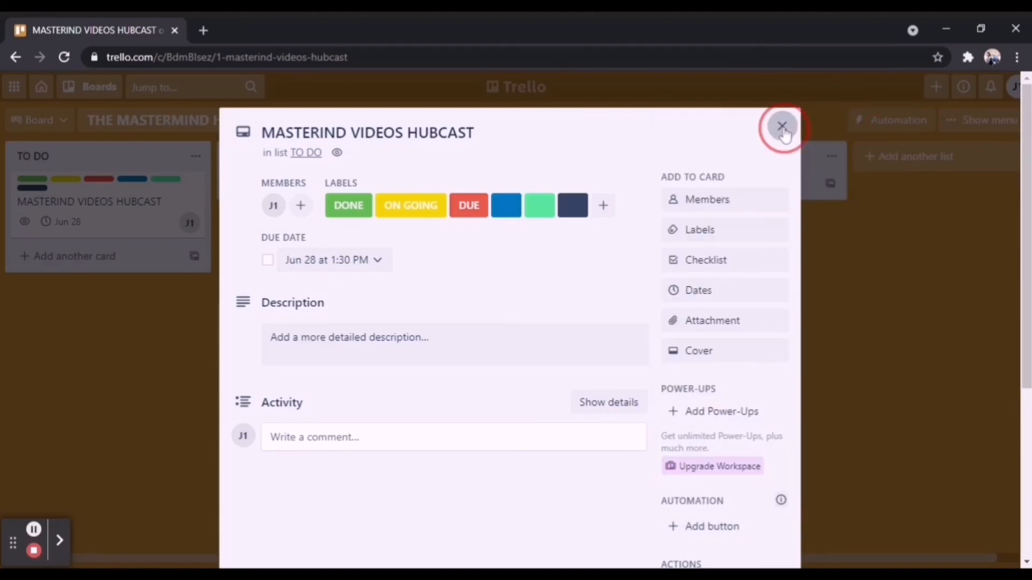